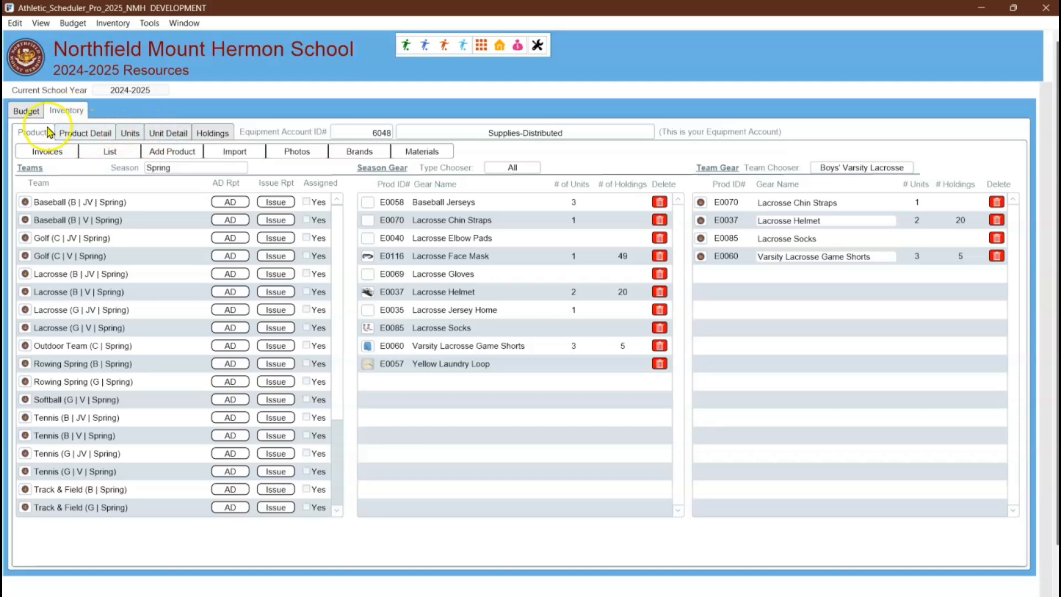
Step: Show the budget accounts and examine the account import list with its example export option, closing the list when done
left_click(27, 112)
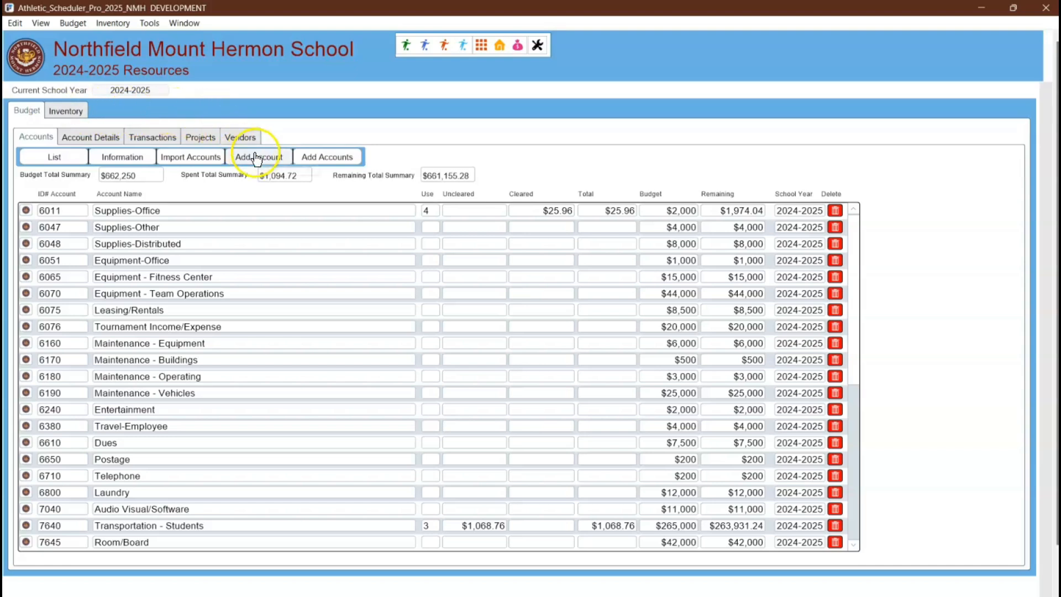
left_click(193, 161)
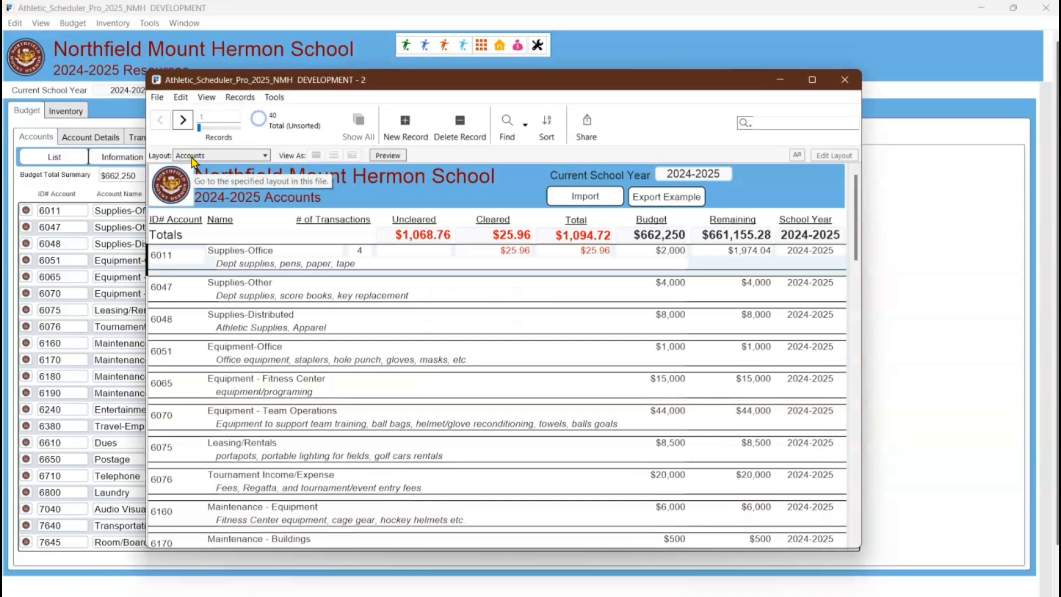
left_click(672, 202)
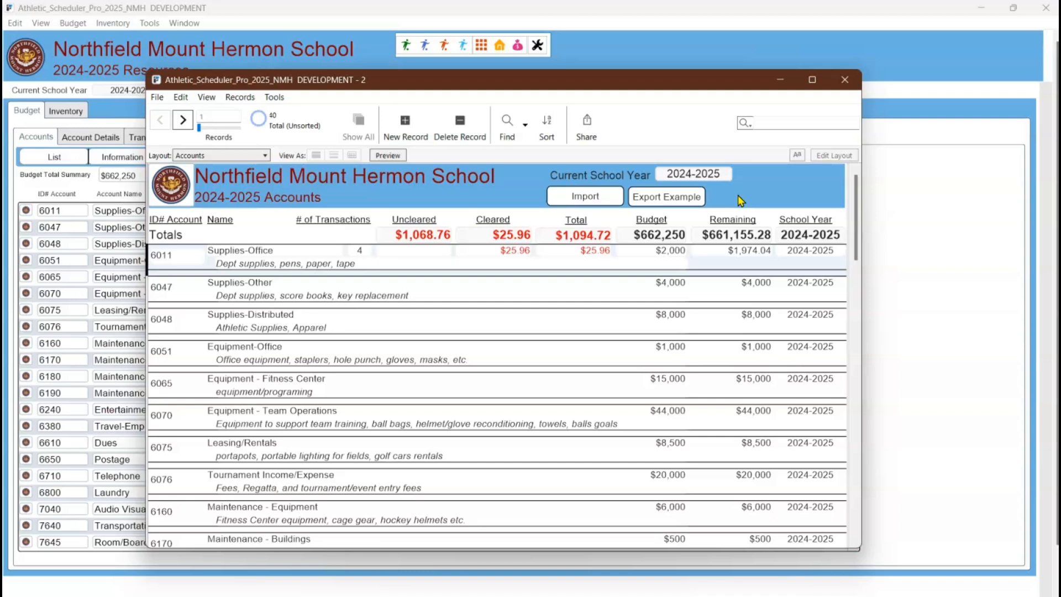
left_click(697, 206)
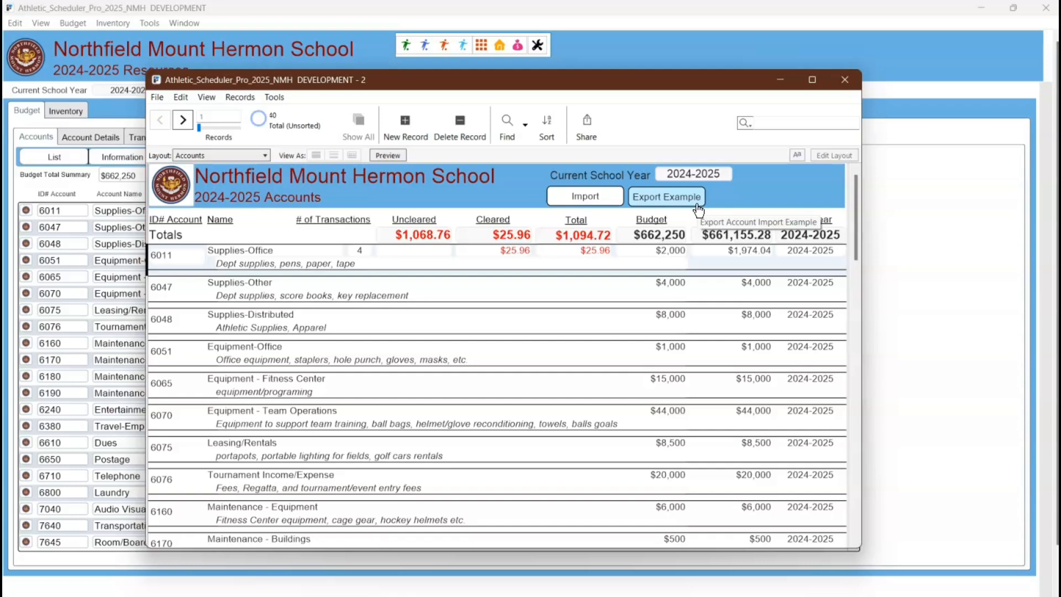
left_click(669, 206)
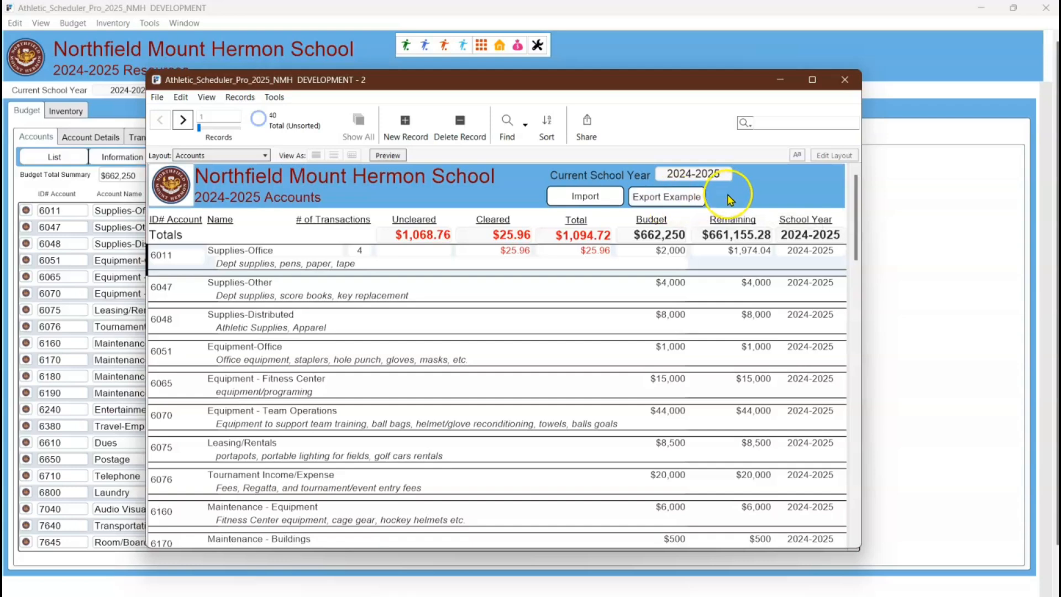
left_click(842, 82)
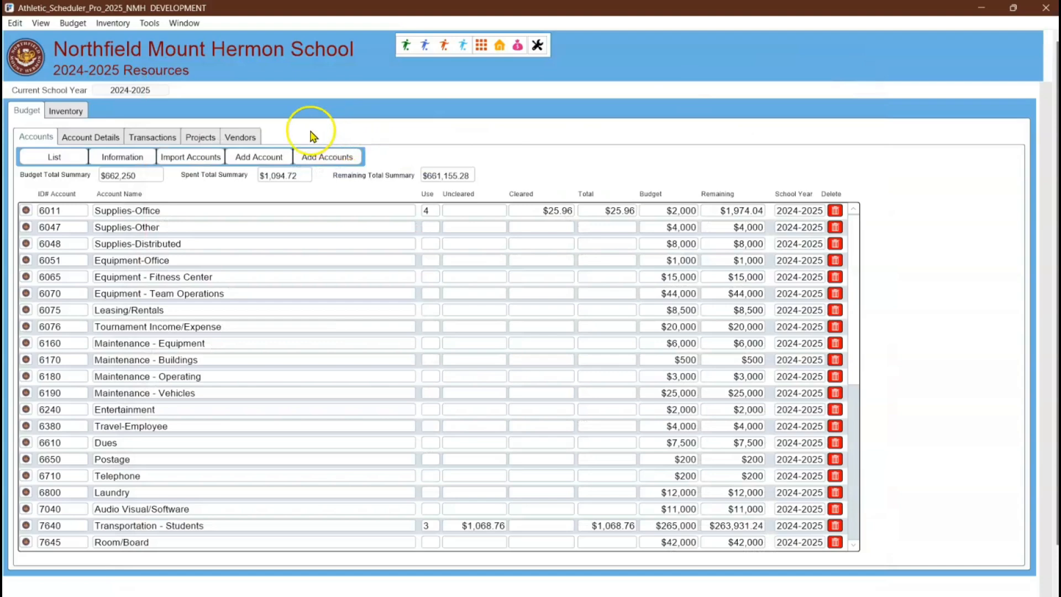
Step: Look at the form for adding a single account and the Accounts Information List for adding several
left_click(266, 159)
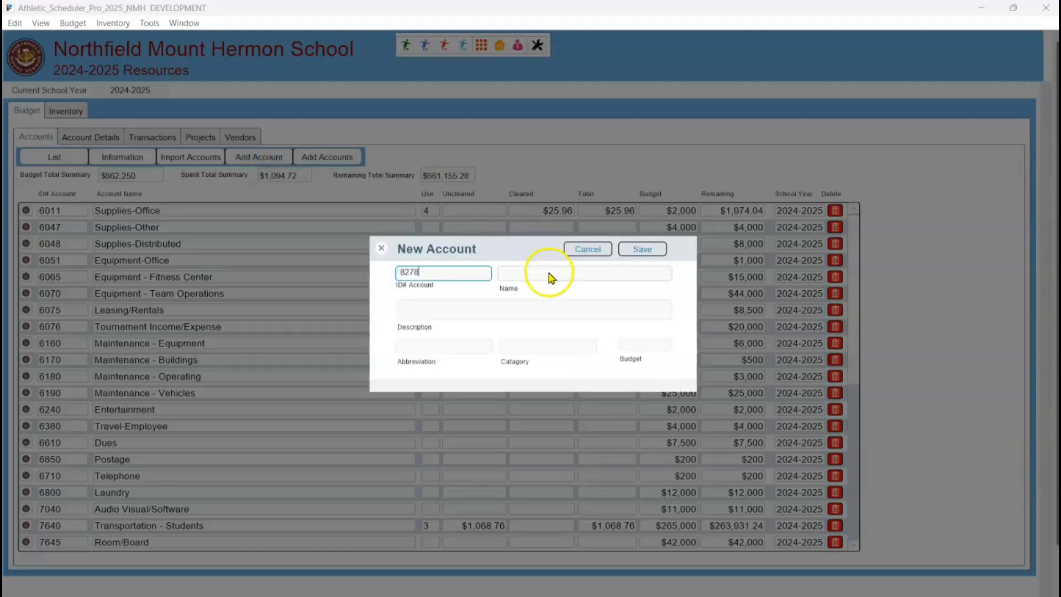
left_click(335, 158)
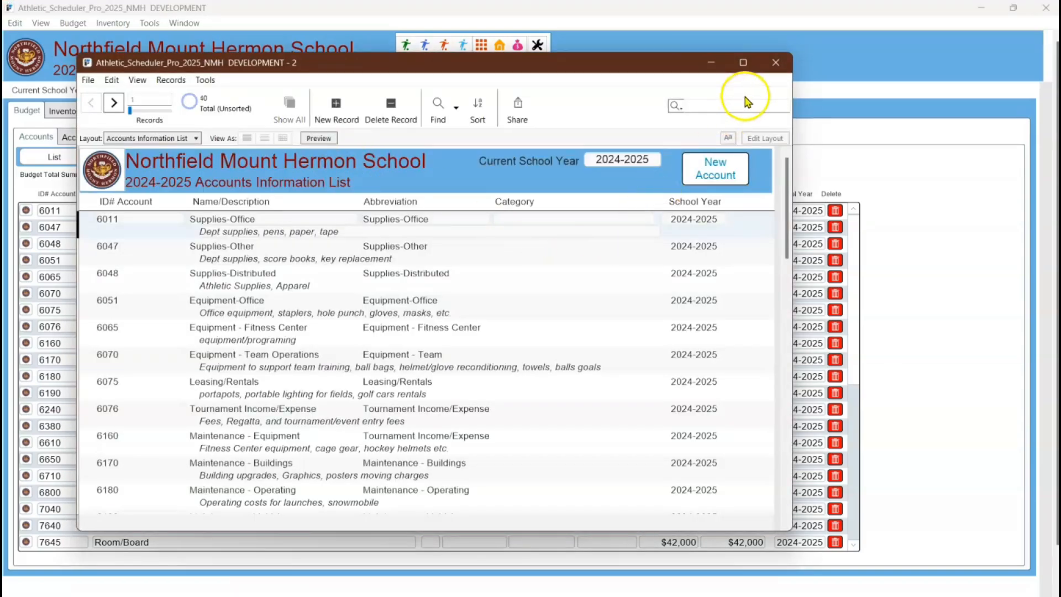
left_click(774, 63)
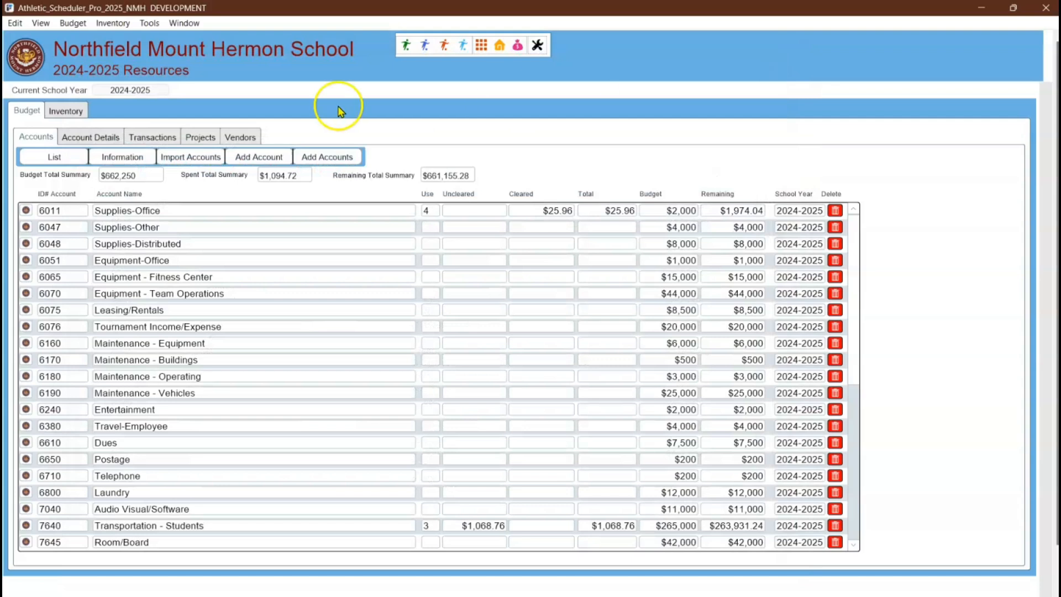
Step: Start a new budget transaction and assign it to the Transportation - Students account
left_click(148, 135)
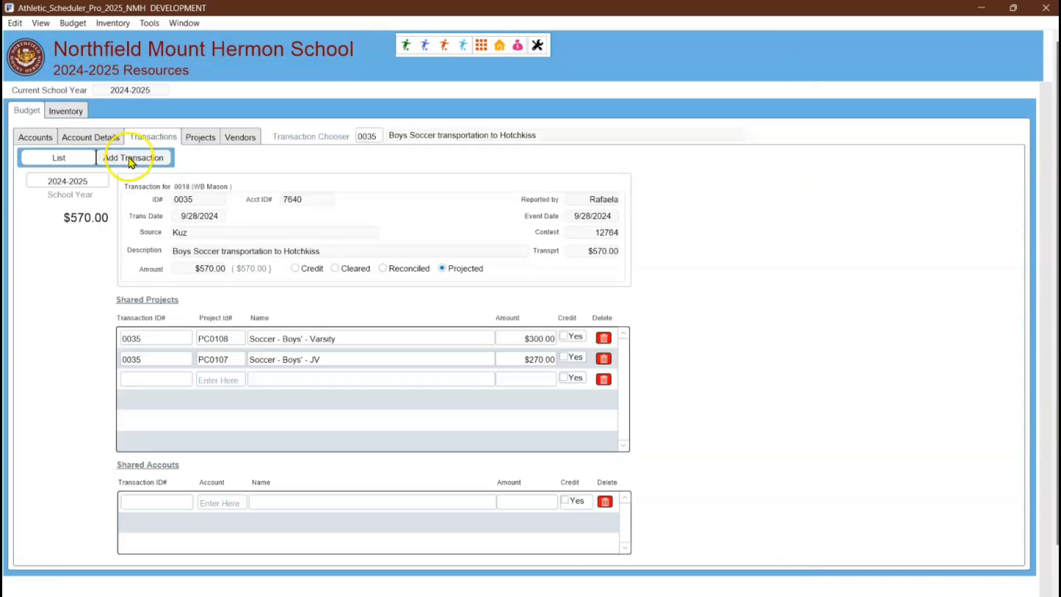
left_click(130, 160)
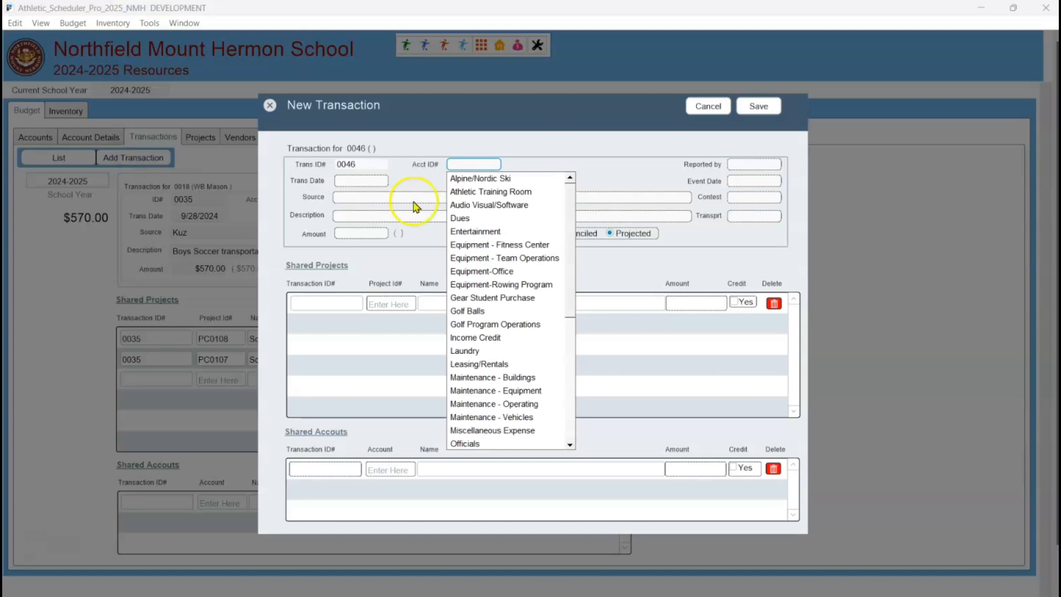
scroll(508, 356, "down", 7)
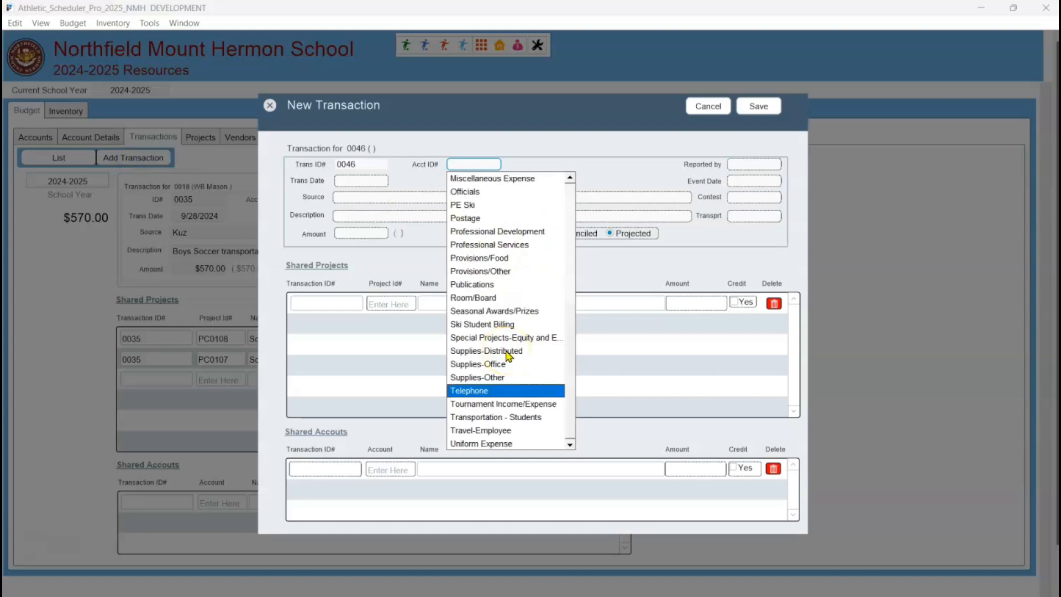
left_click(487, 417)
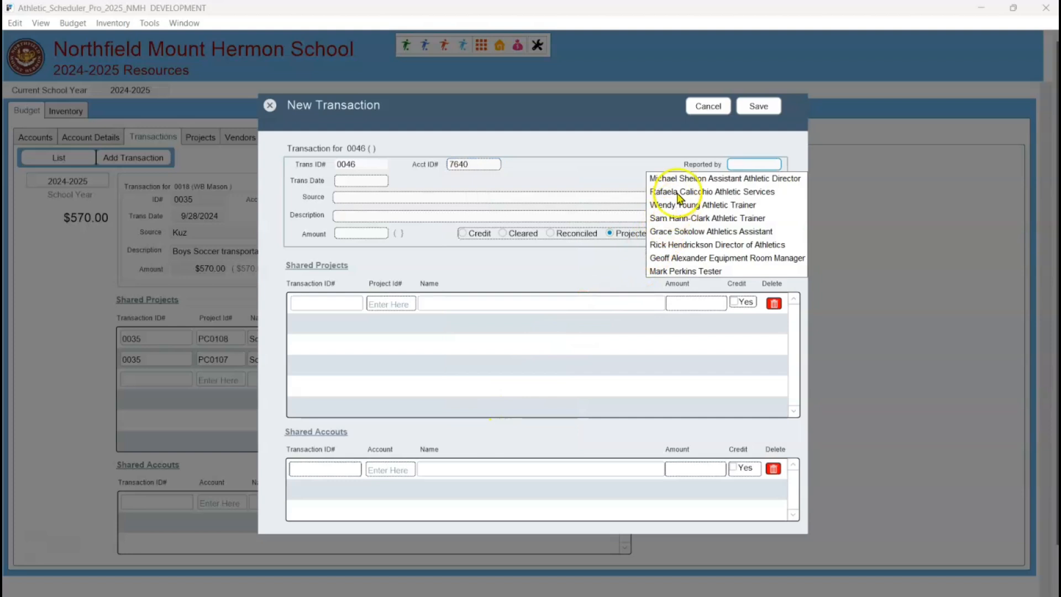
Step: Fill in the Athletic Services staff member as reporter, event date 10/12/2024 and contest GV XC @ Hotchkiss
left_click(677, 193)
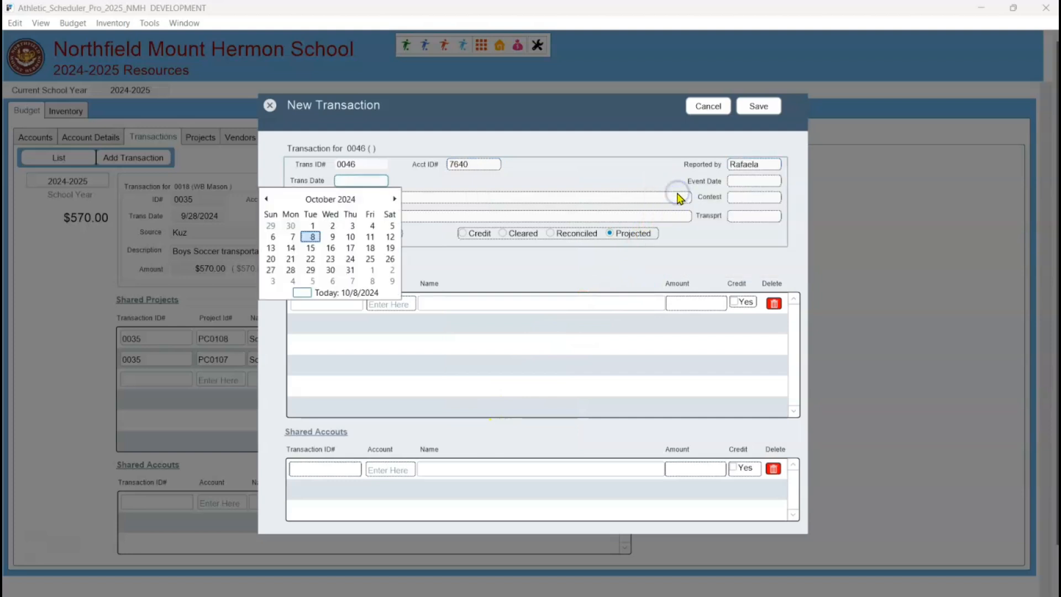
left_click(751, 183)
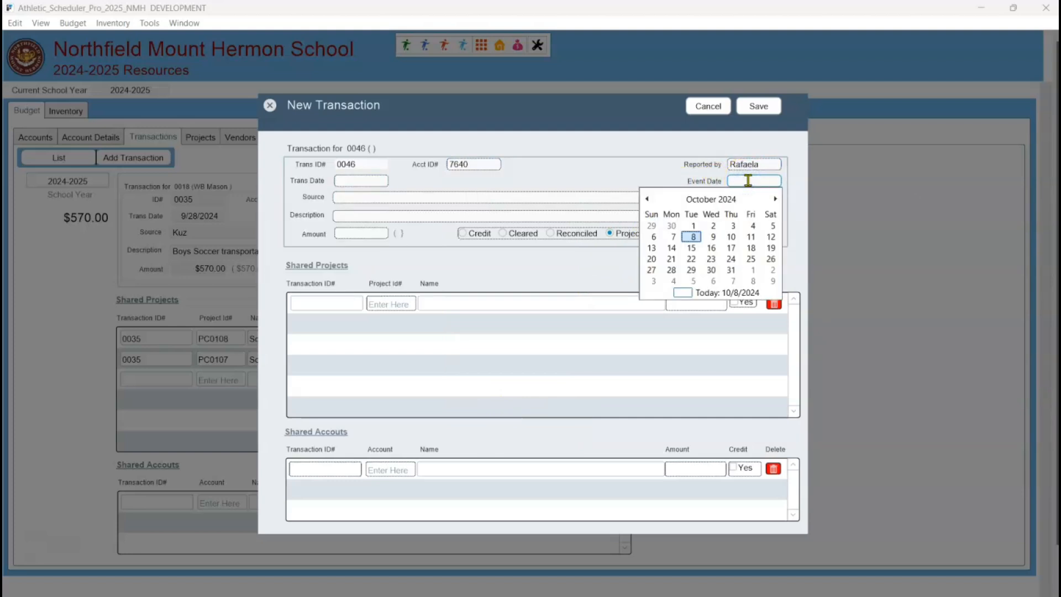
left_click(770, 236)
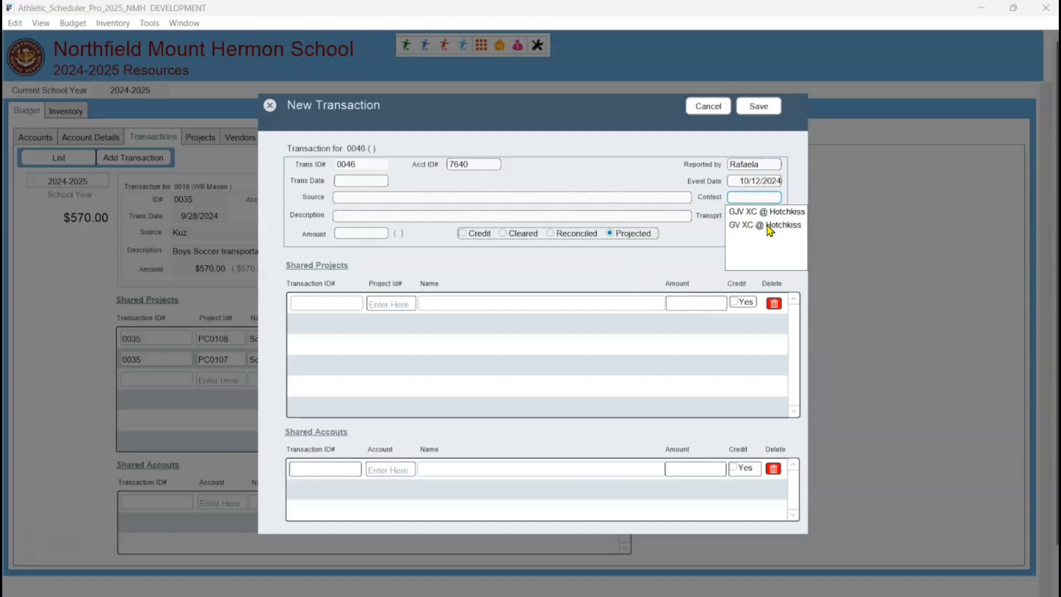
left_click(767, 226)
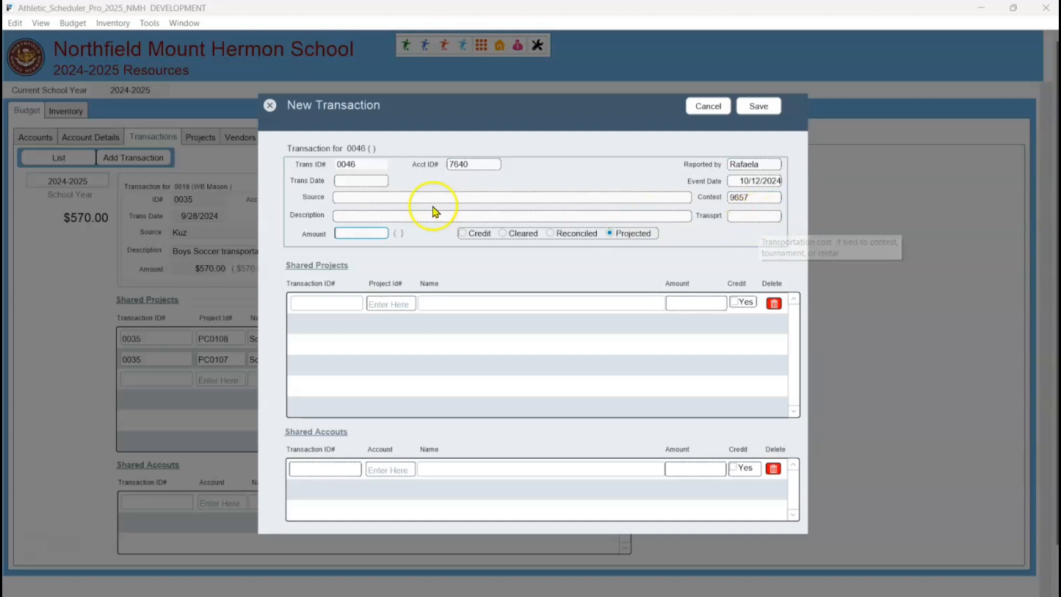
Step: Set the new transaction's amount to $800
left_click(377, 233)
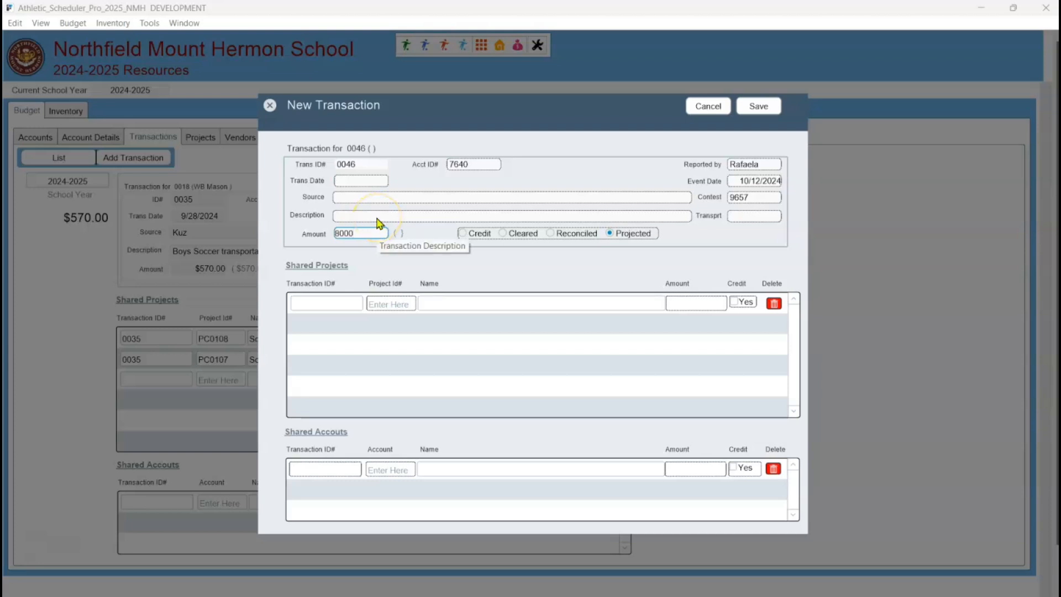
type("800")
left_click(506, 274)
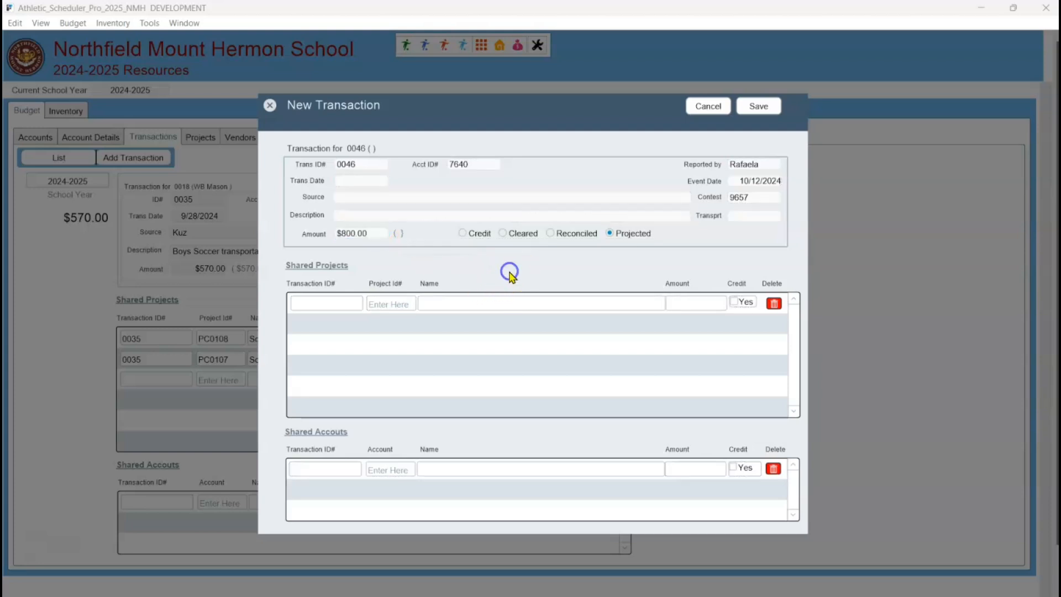
Step: Add project PC0077 Cross Country - Boys' - JV to the transaction's shared projects and save the transaction
left_click(399, 303)
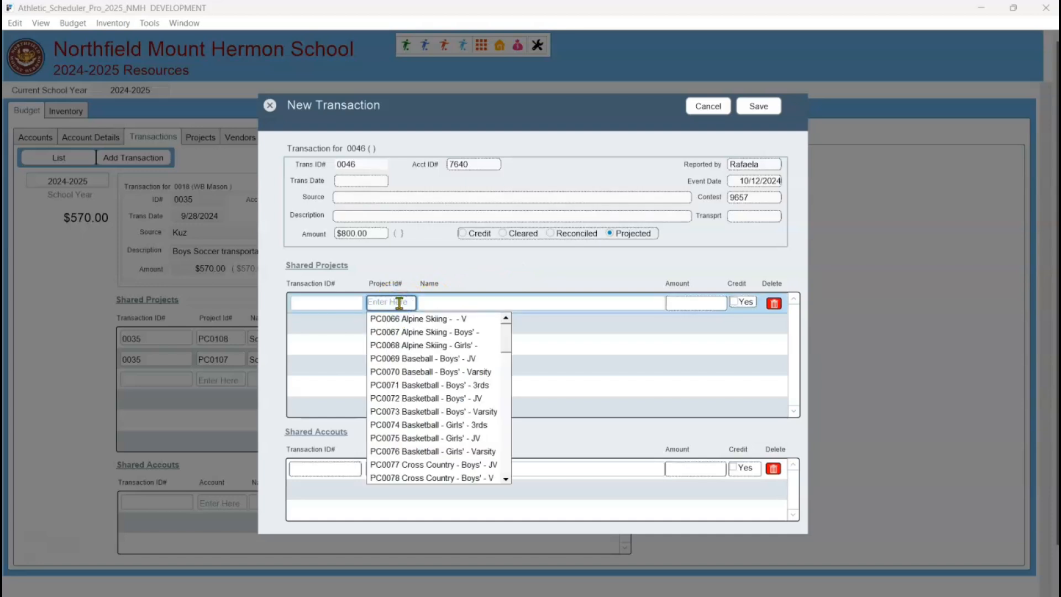
left_click(440, 465)
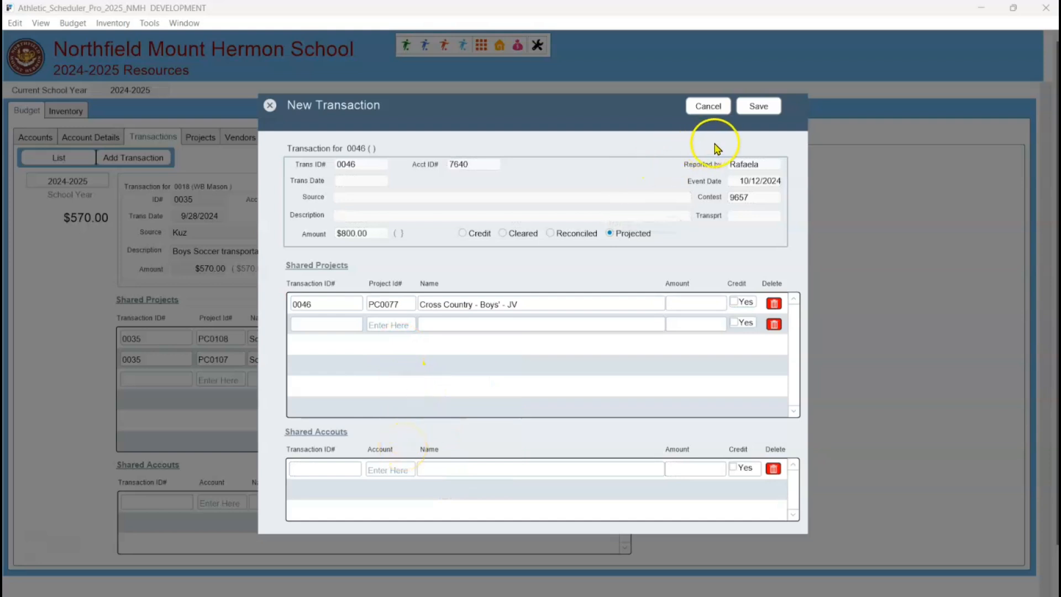
left_click(759, 108)
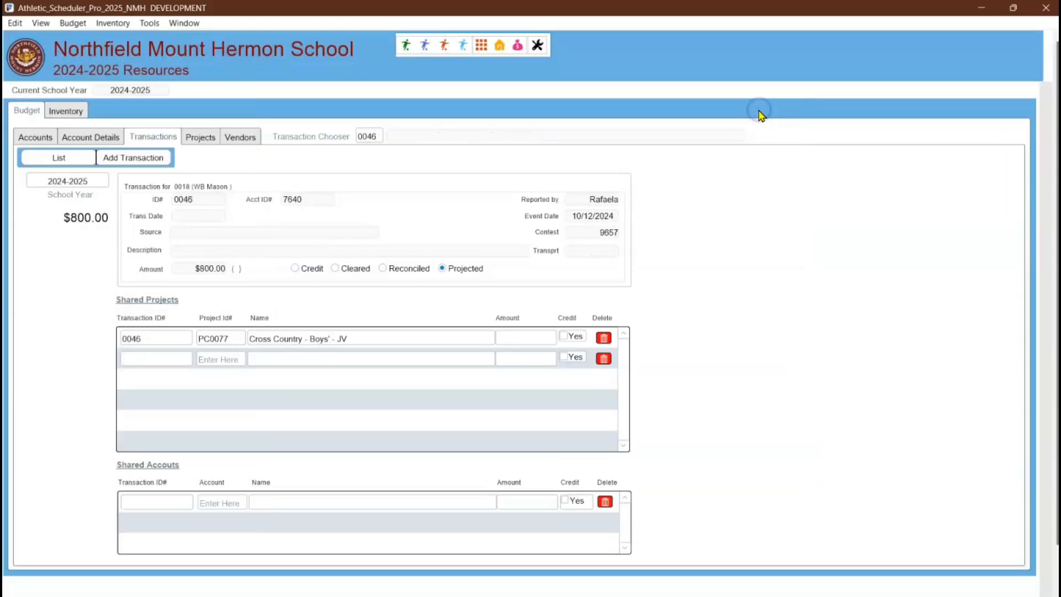
Step: View the budget's project list and its vendor list
left_click(213, 138)
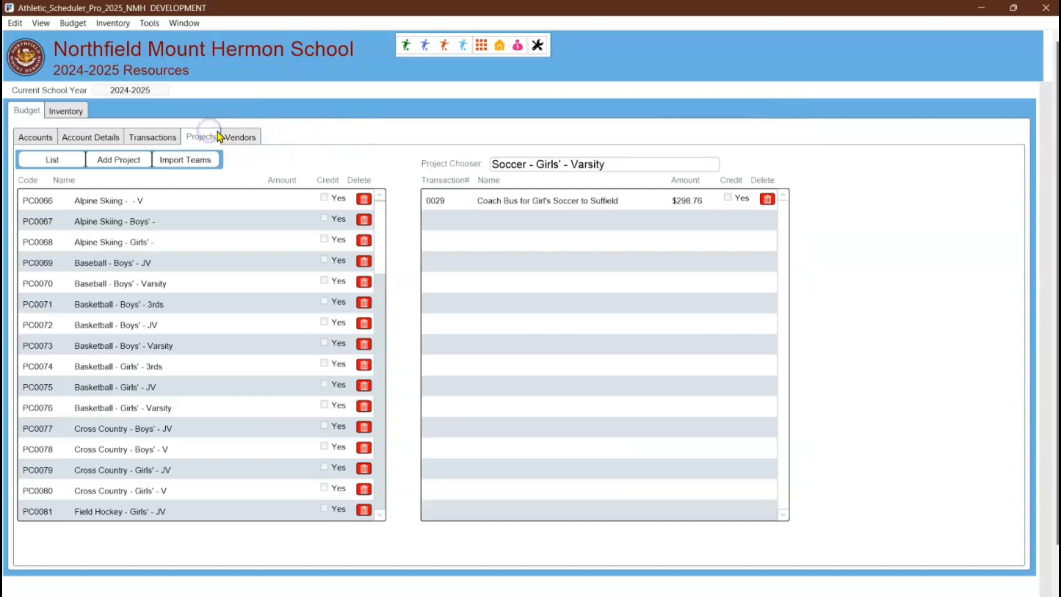
left_click(234, 141)
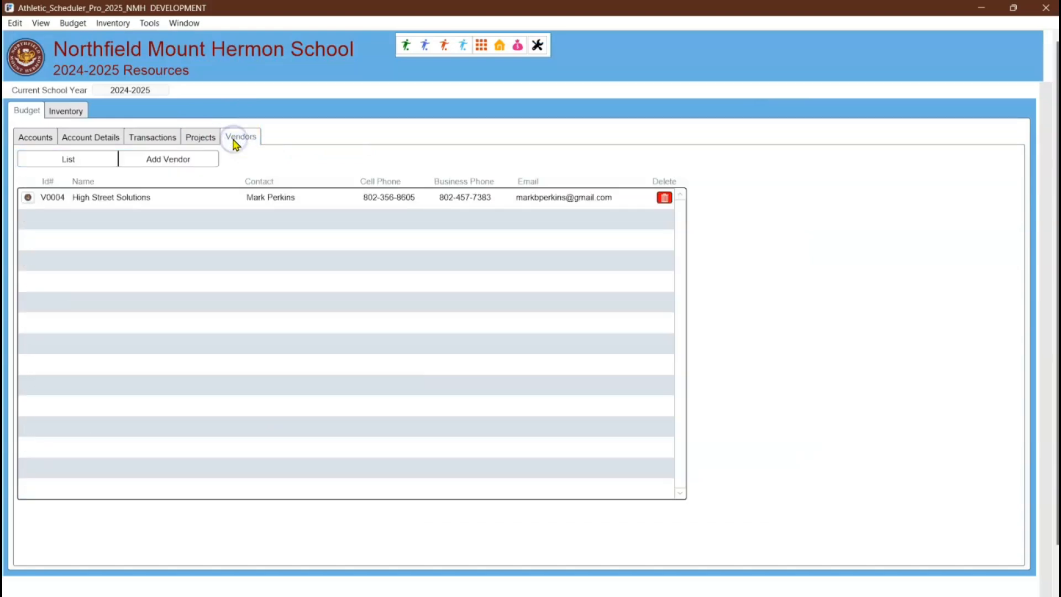
Step: Switch to the inventory products and examine the account choices for the equipment account
left_click(66, 111)
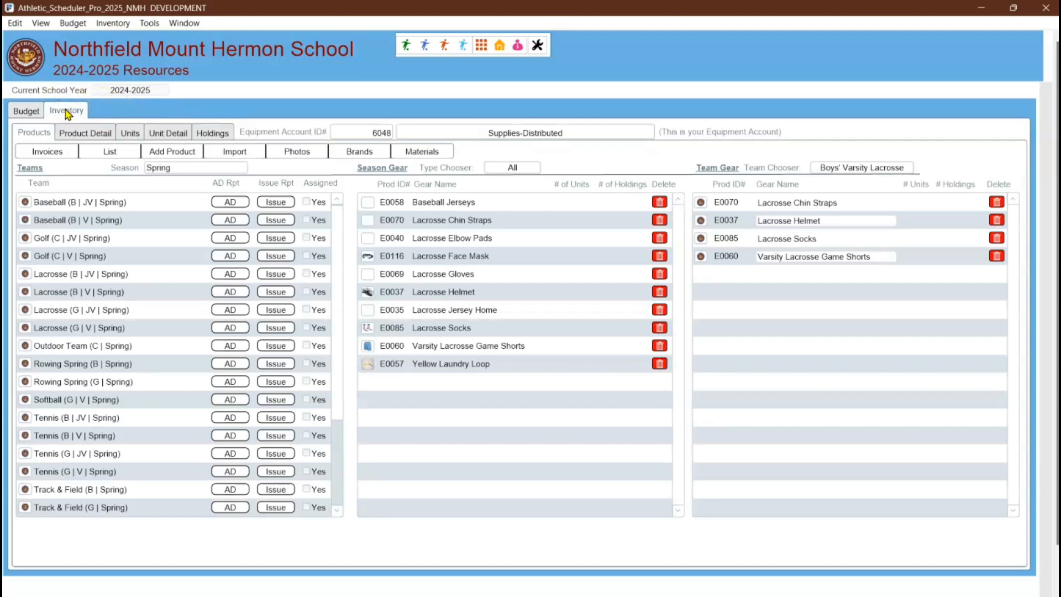
left_click(109, 134)
left_click(101, 134)
left_click(36, 135)
left_click(352, 134)
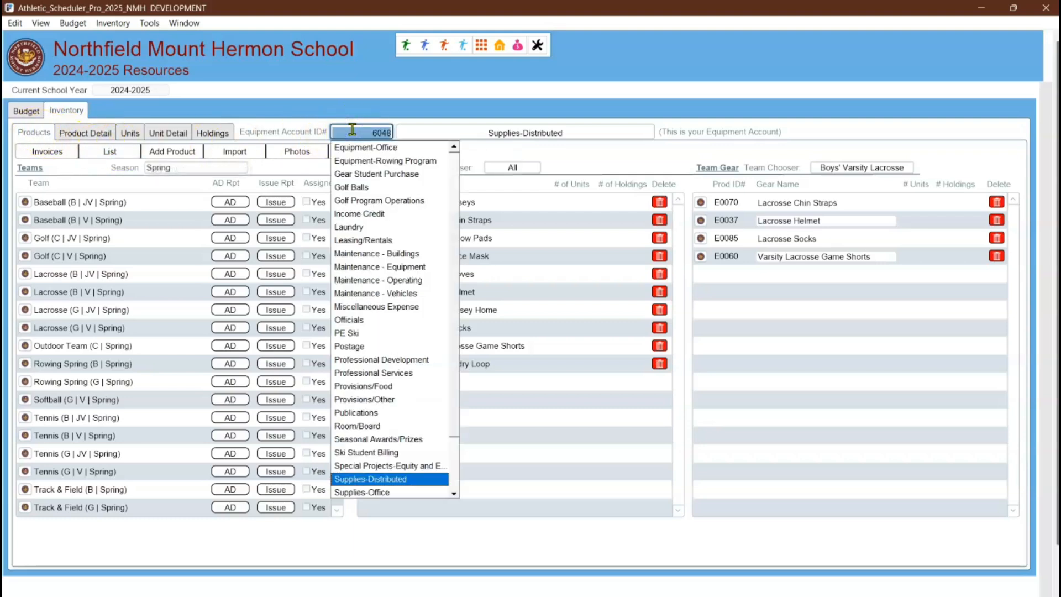
left_click(351, 131)
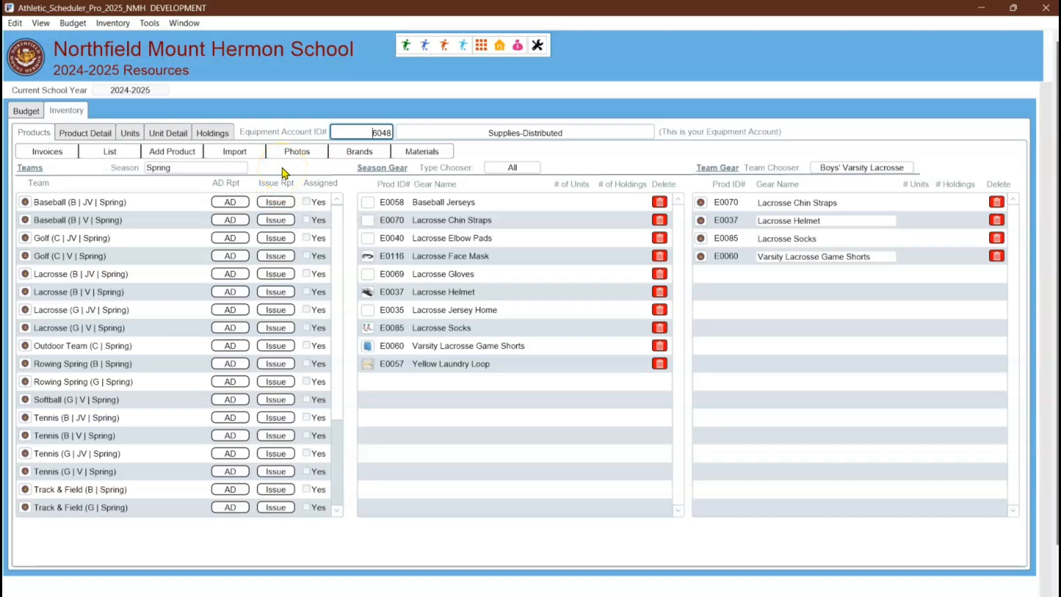
Step: Add a new equipment inventory product under the Supplies-Distributed account and save it
left_click(187, 154)
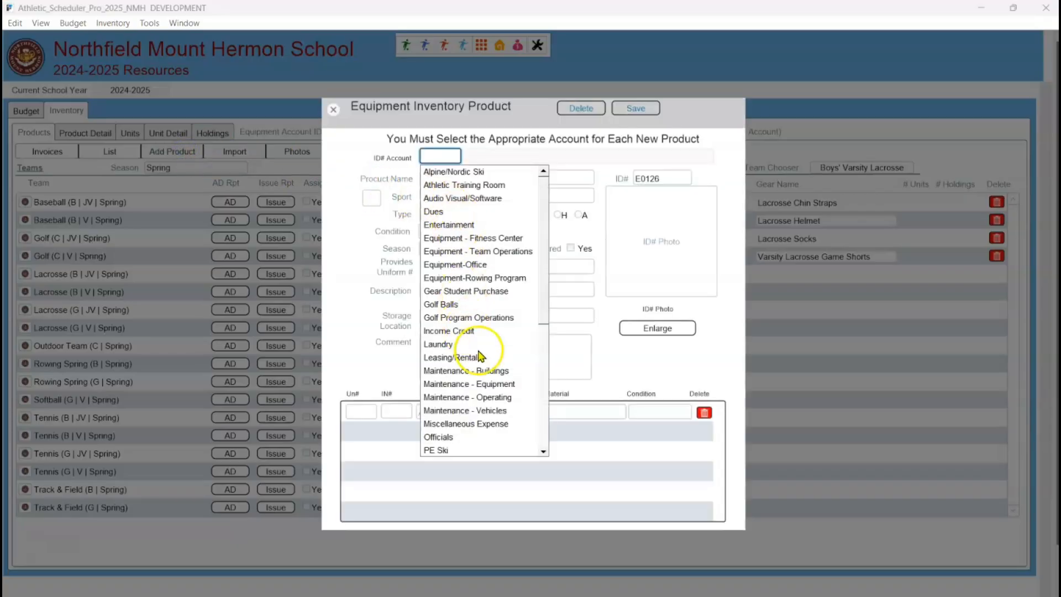
left_click(544, 397)
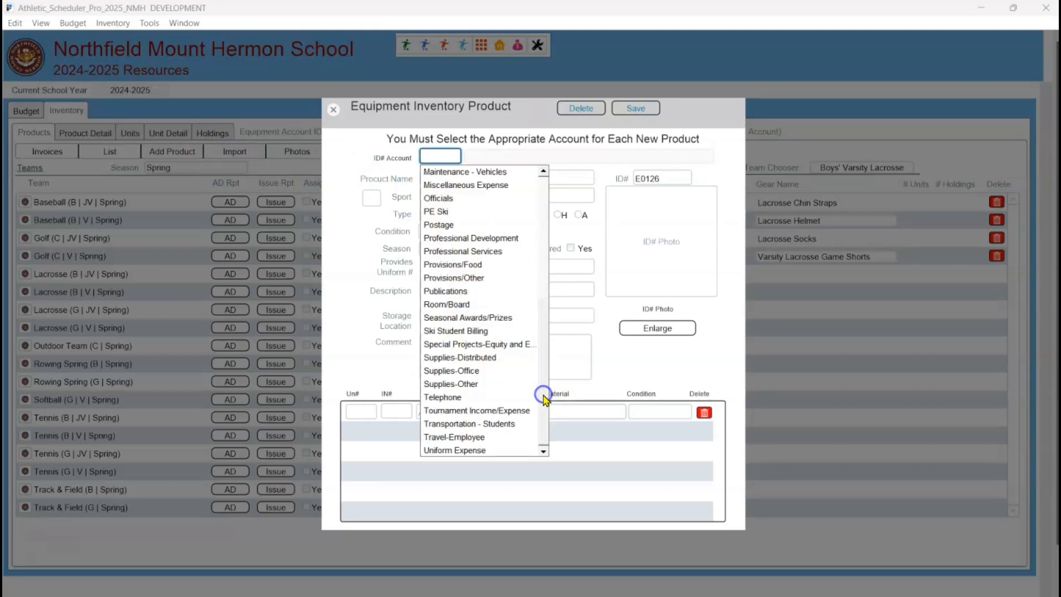
left_click(486, 358)
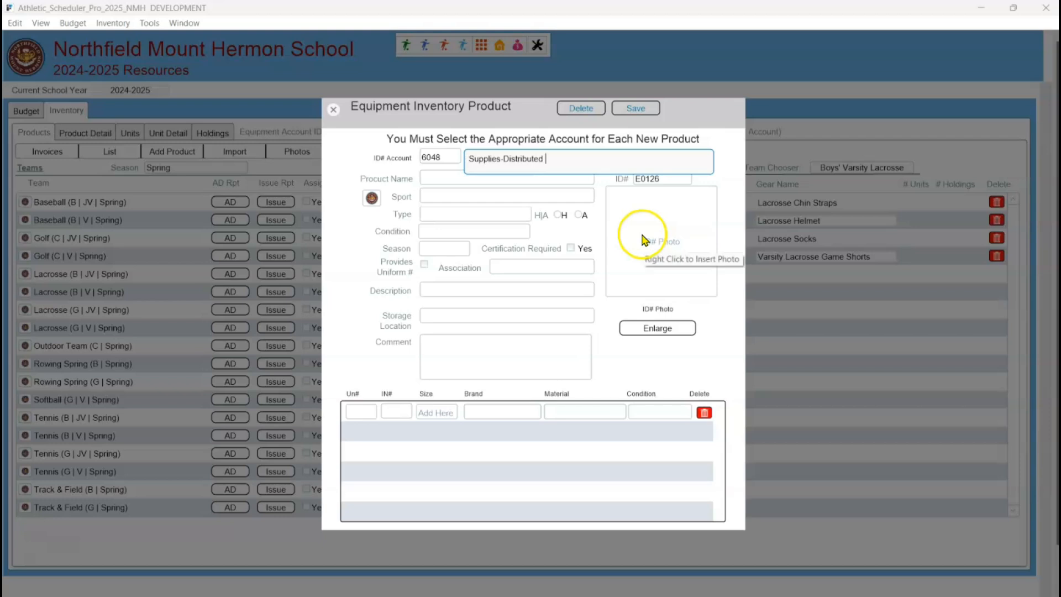
left_click(597, 218)
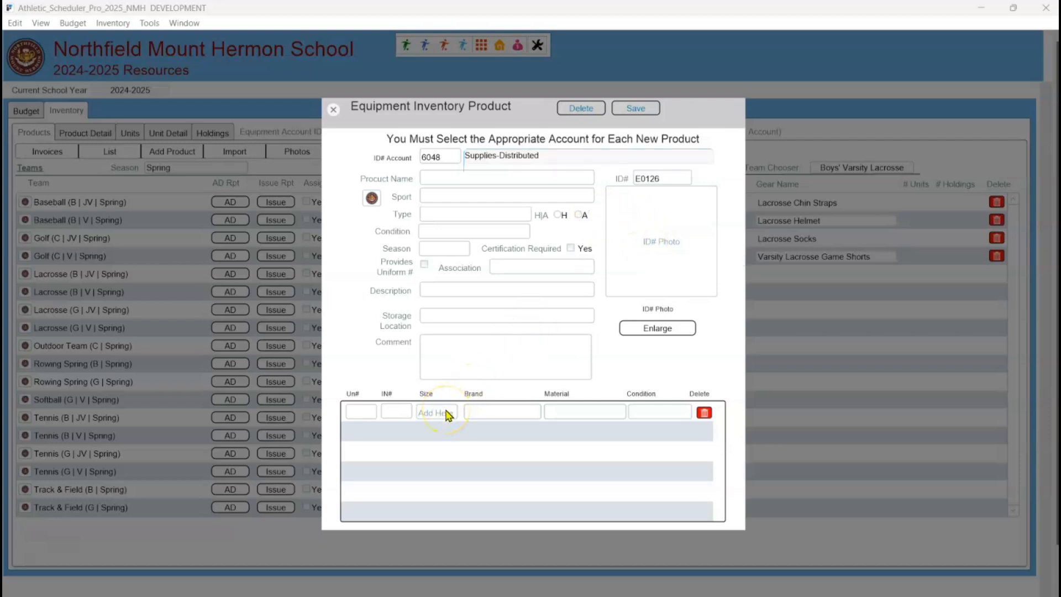
left_click(635, 108)
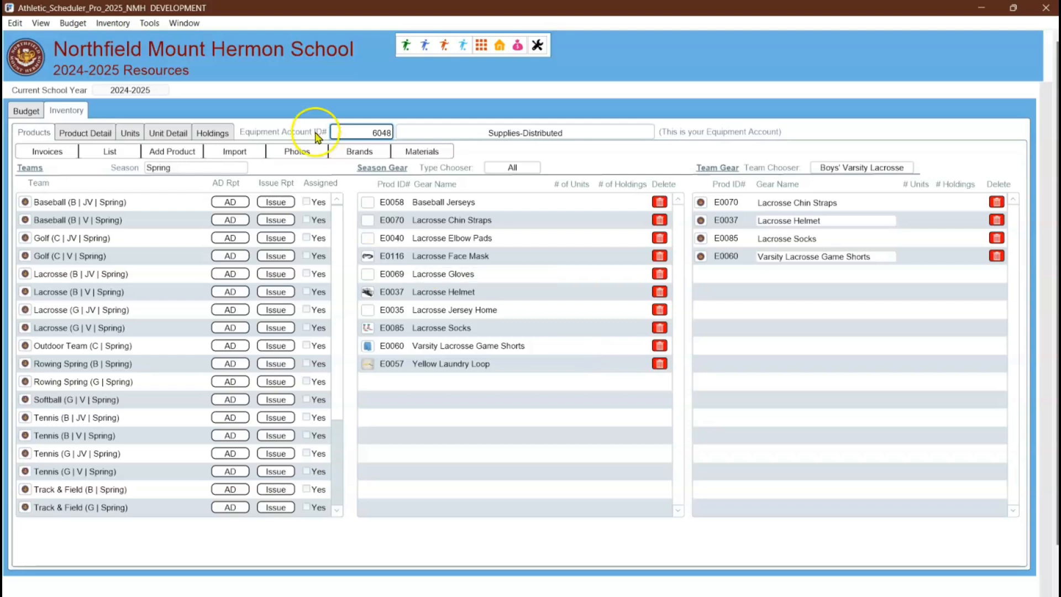
Step: Look at the Gear Inventory List used for imports, close it, and show the product details
left_click(241, 155)
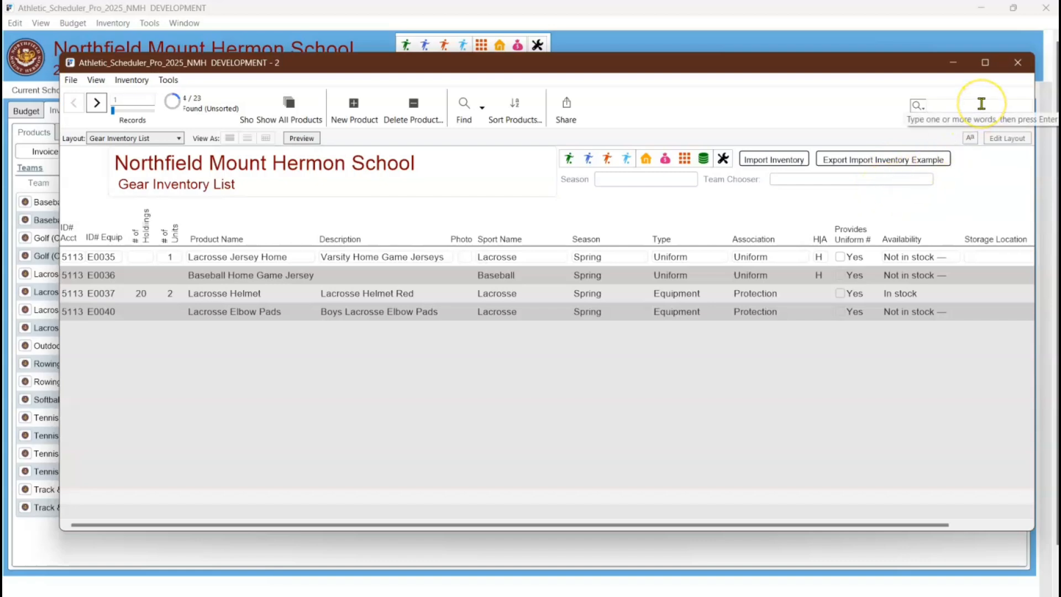
left_click(1017, 63)
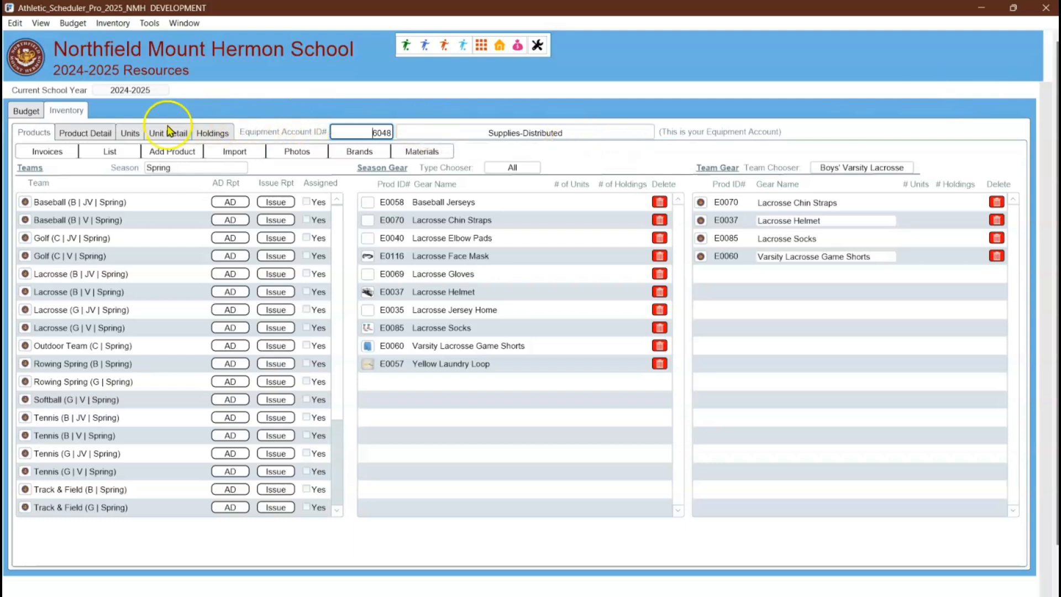
left_click(90, 134)
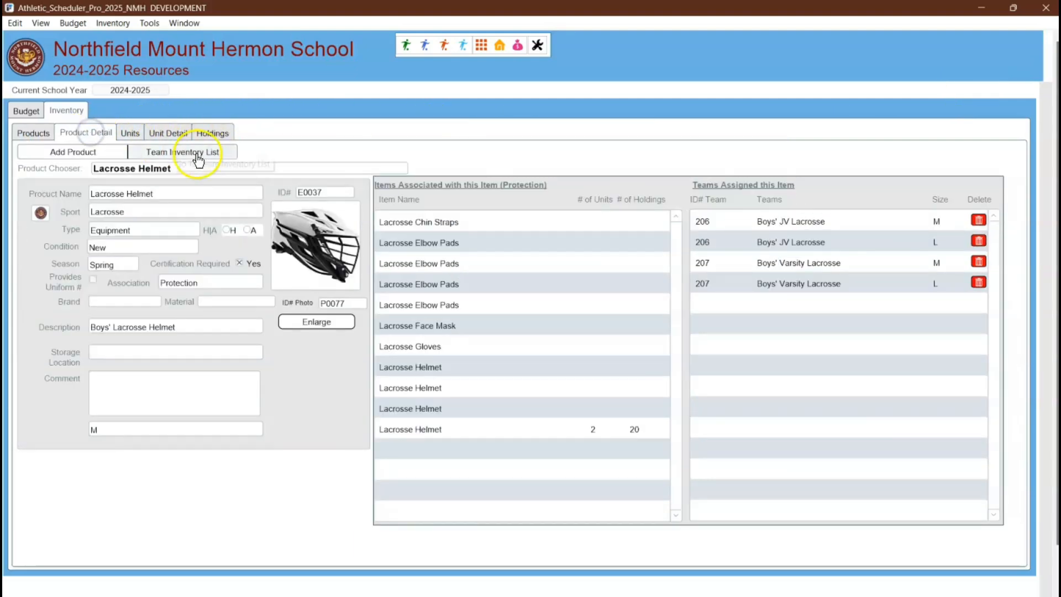
Step: Check the Lacrosse Helmet photo's options, return to the products, and look through the gear photos before closing their window
right_click(306, 243)
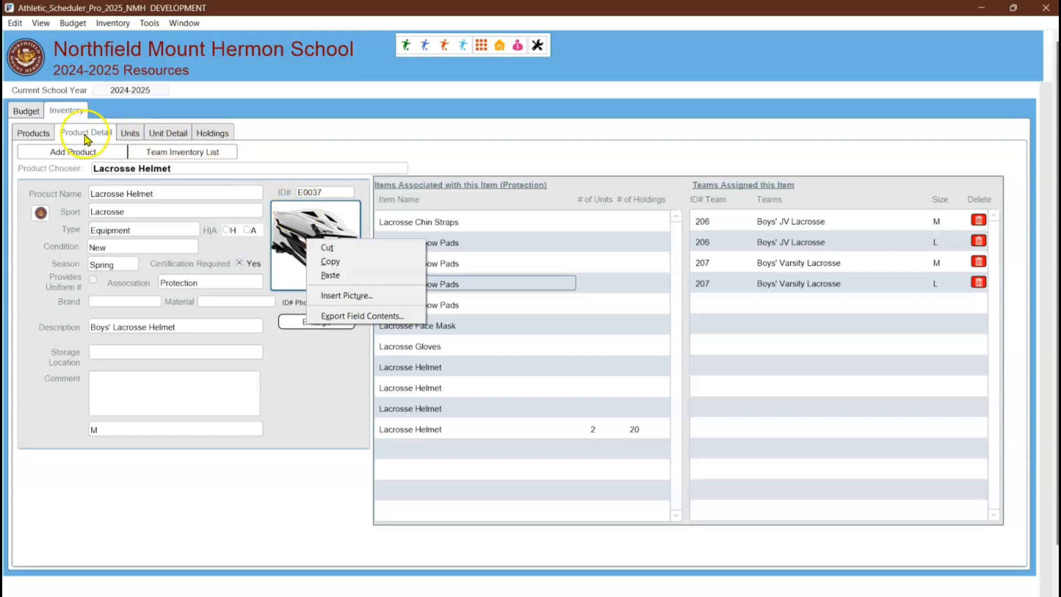
left_click(34, 133)
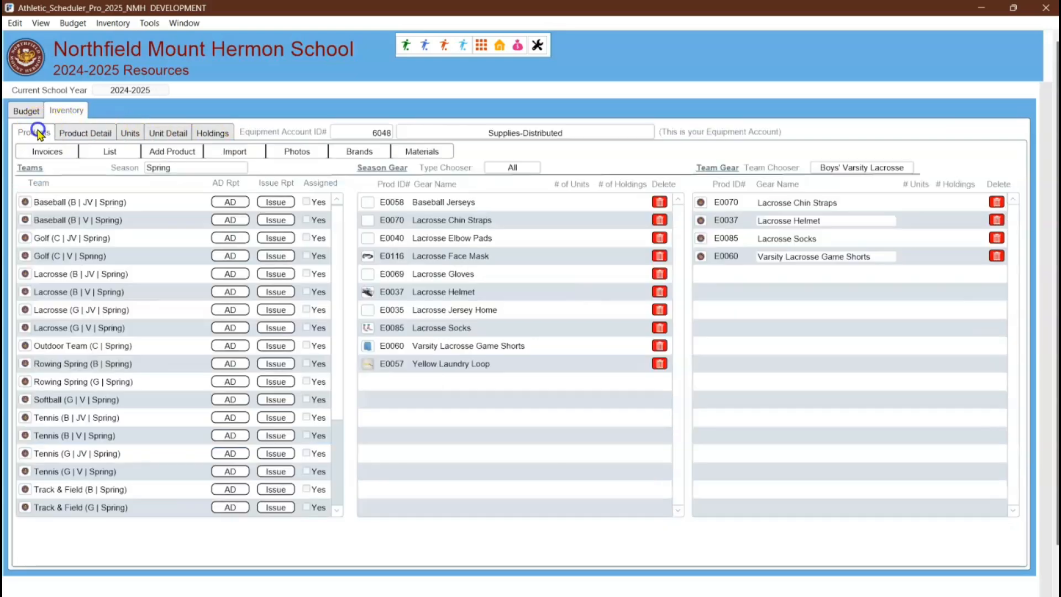
left_click(290, 155)
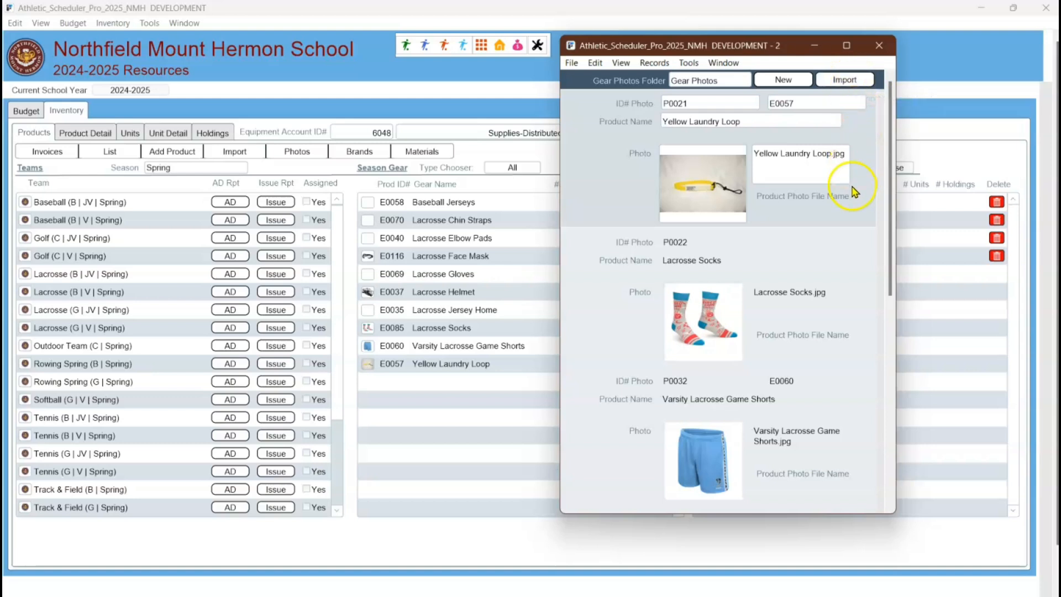
mouse_move(886, 266)
left_mouse_down()
mouse_move(877, 377)
mouse_move(880, 275)
mouse_move(894, 252)
left_mouse_up()
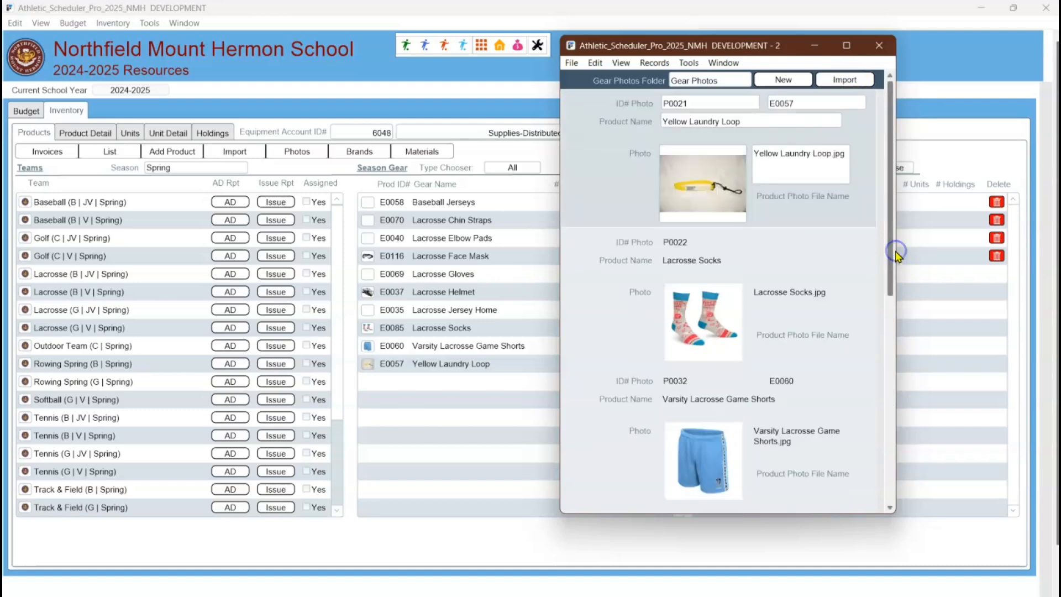
left_click(878, 46)
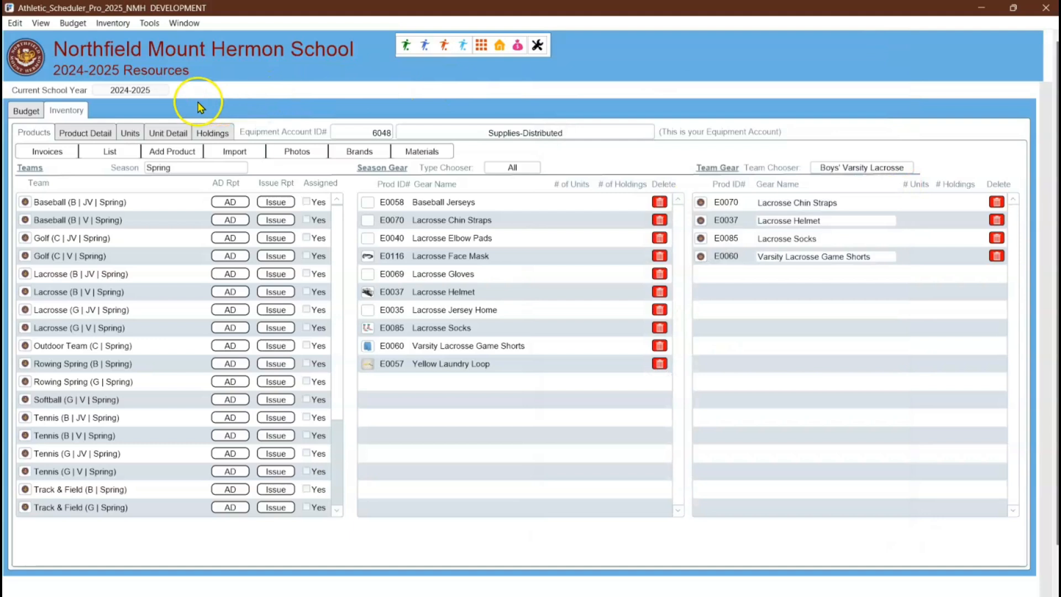
Step: Add a size XL unit of the Lacrosse Helmet to the product's unit list
left_click(127, 134)
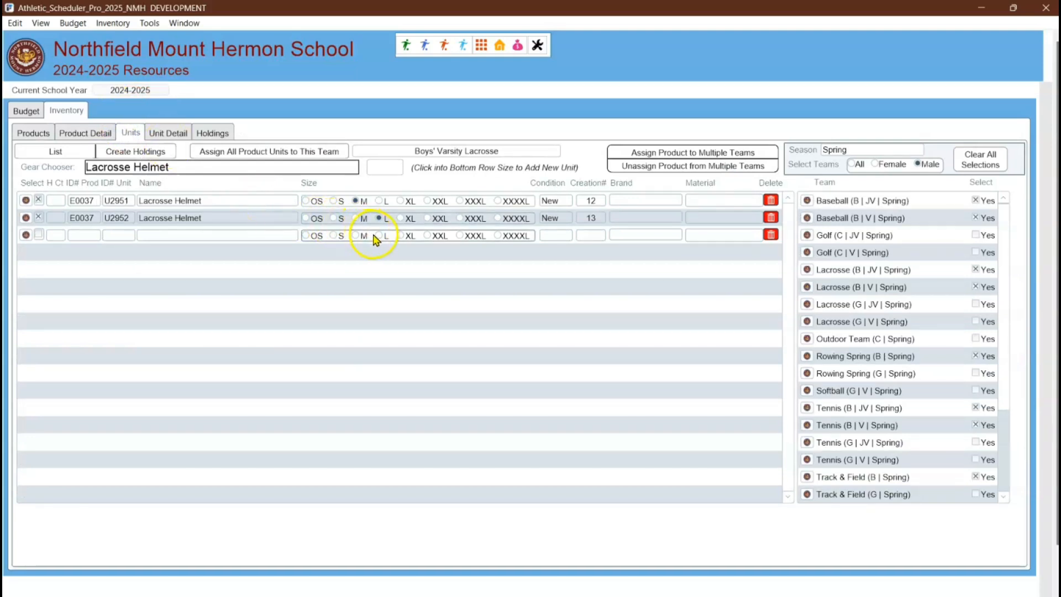
left_click(400, 236)
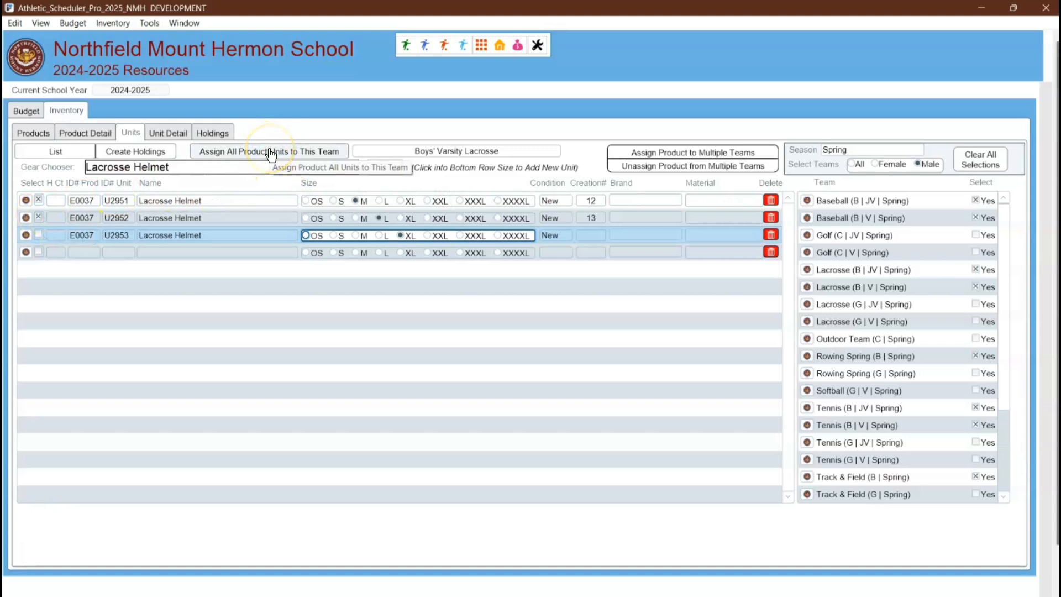
left_click(351, 117)
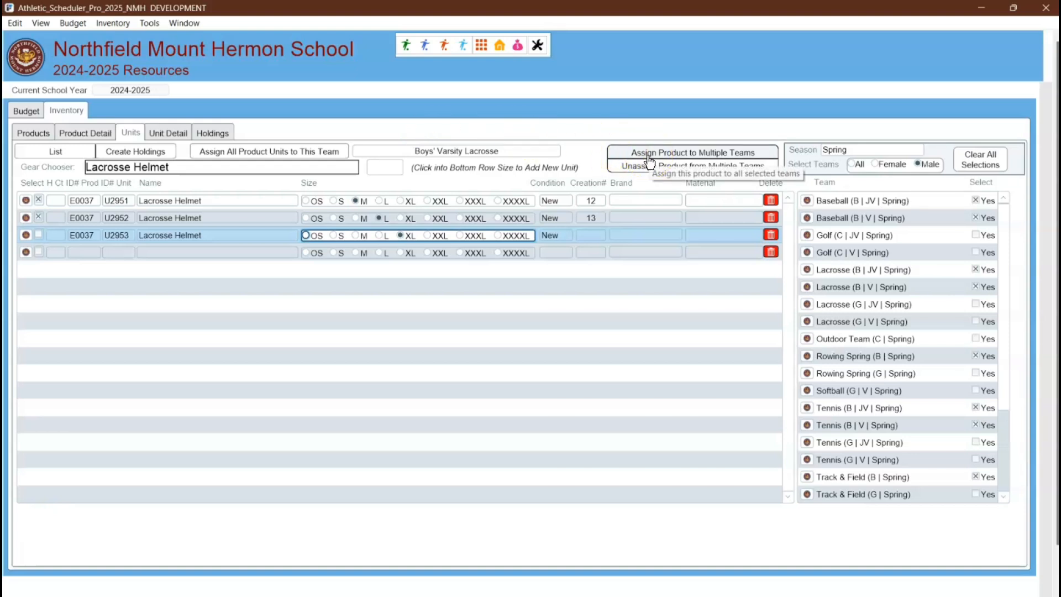
Step: Try the All and Female team filters, clear all selections, and select only the boys' JV and boys' varsity lacrosse teams
left_click(851, 164)
left_click(875, 164)
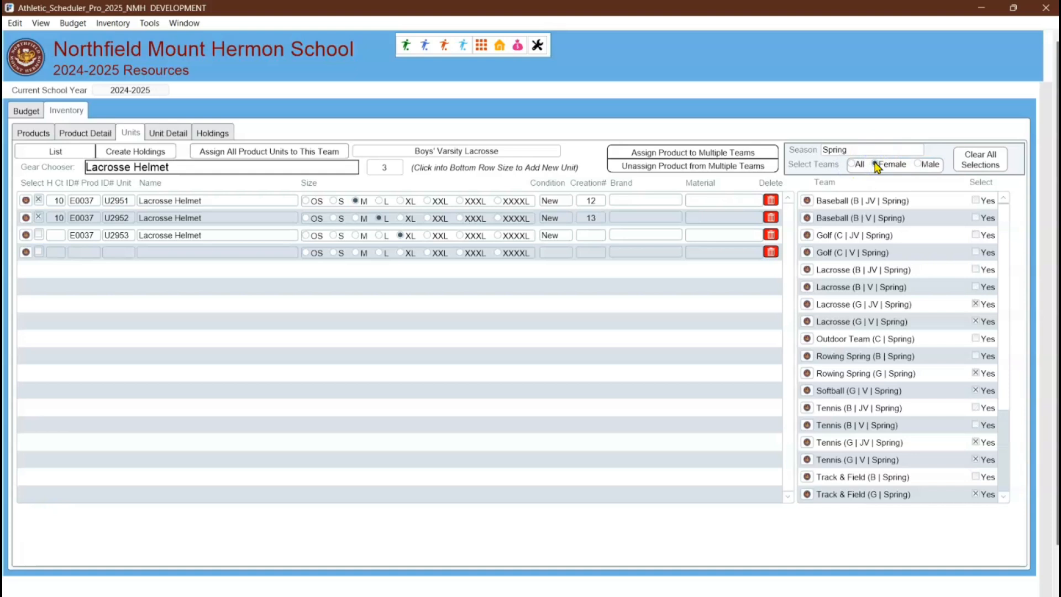
left_click(980, 160)
left_click(986, 213)
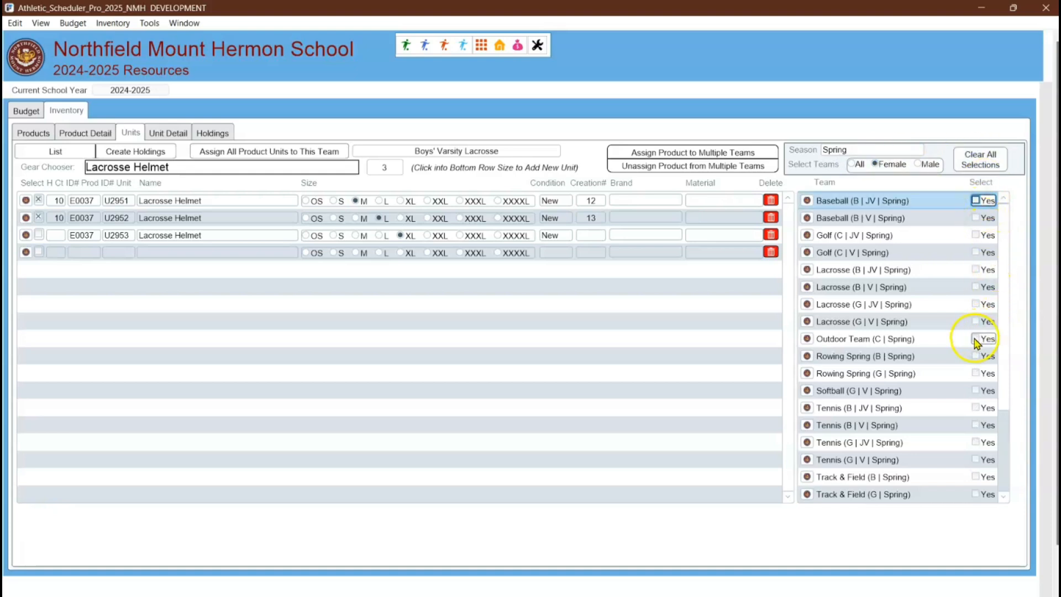
left_click(977, 287)
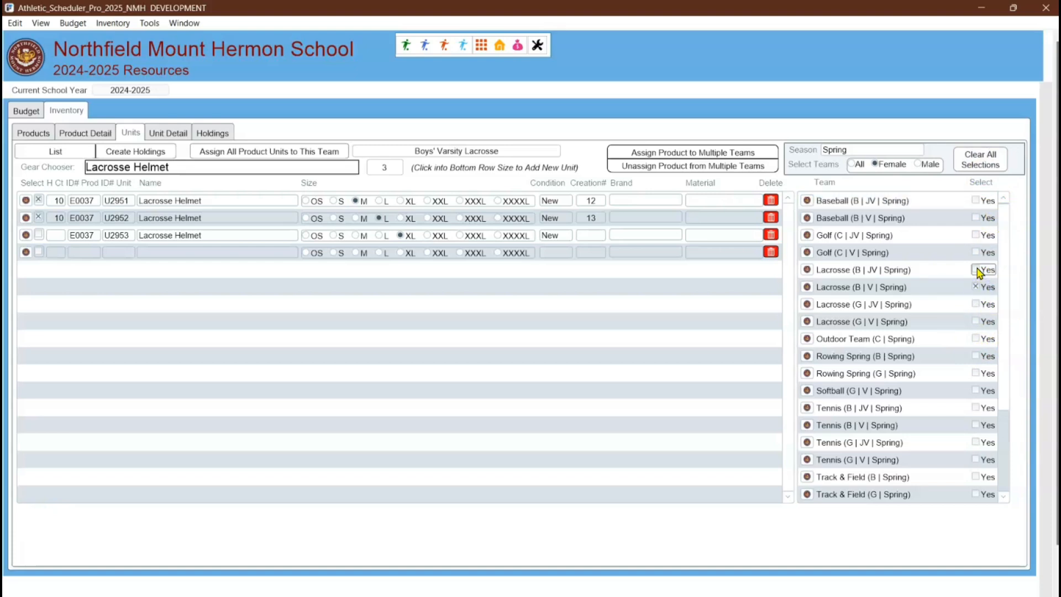
left_click(976, 271)
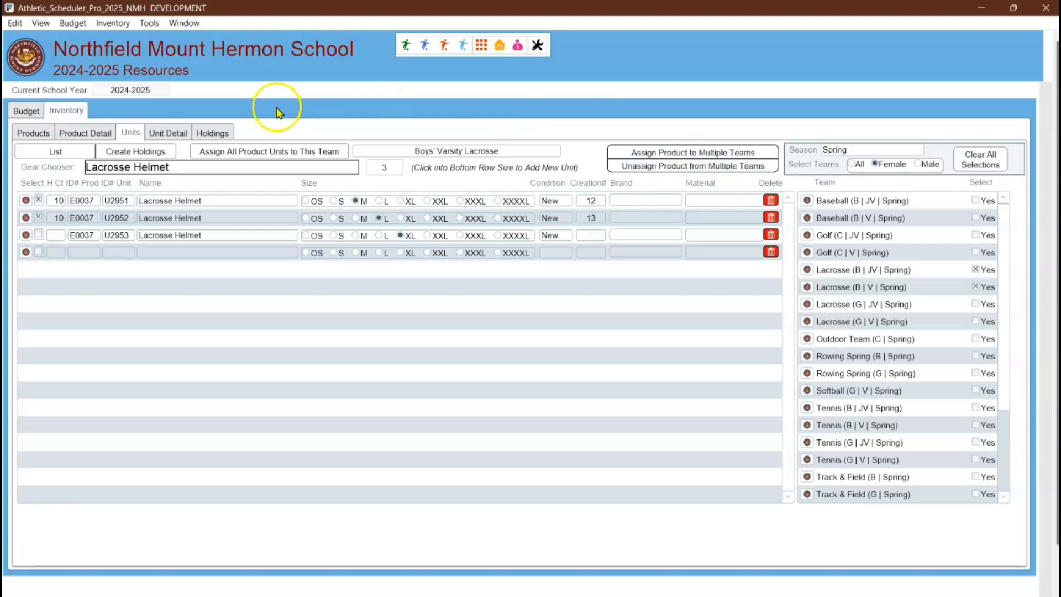
Step: Show the unit details and review the team inventory list for Girls' Varsity Lacrosse, closing it when done
left_click(183, 134)
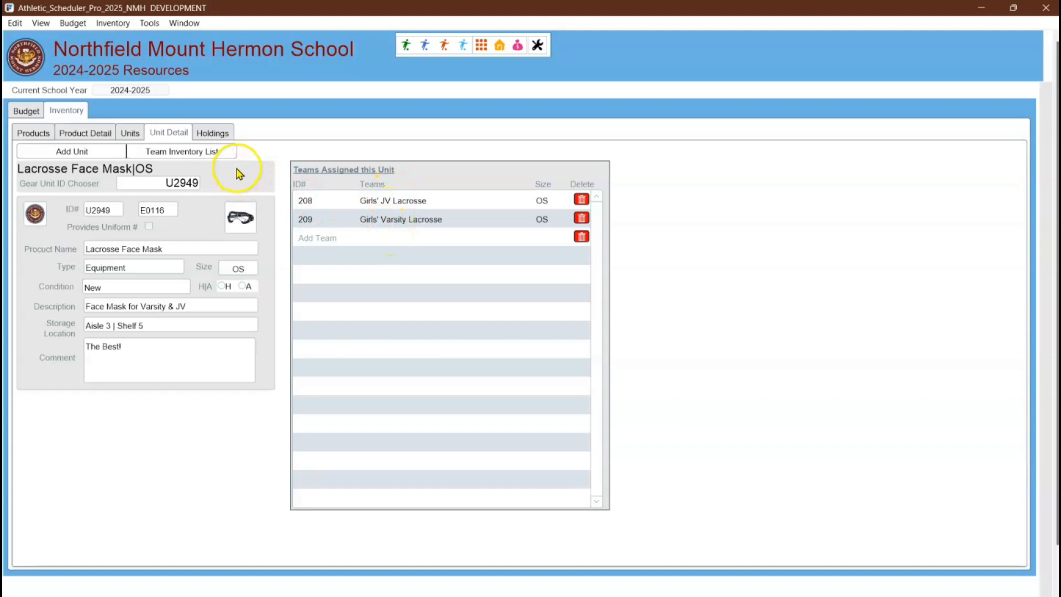
left_click(210, 152)
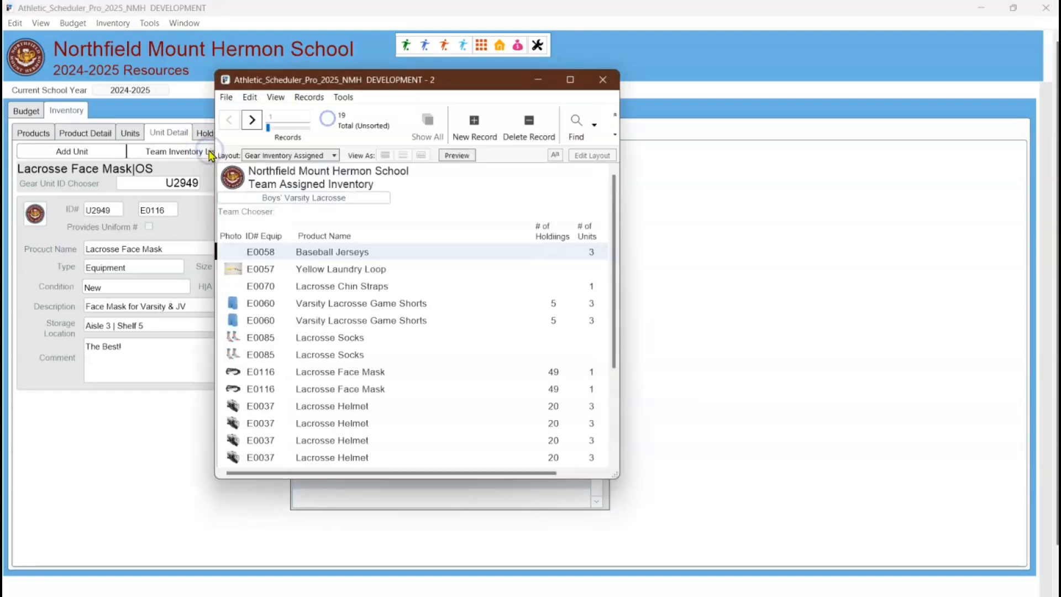
left_click(356, 198)
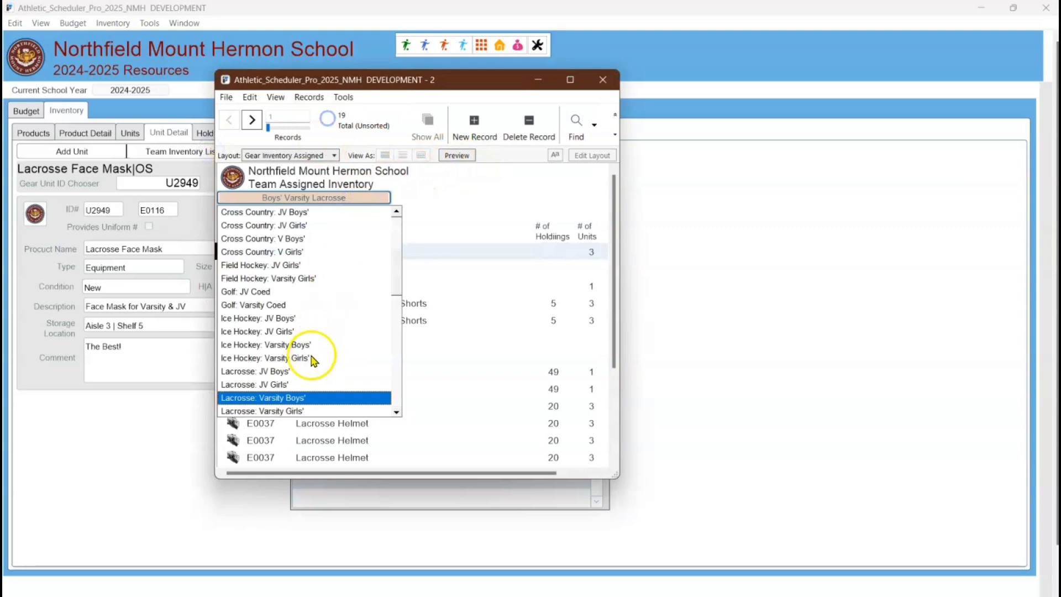
left_click(297, 410)
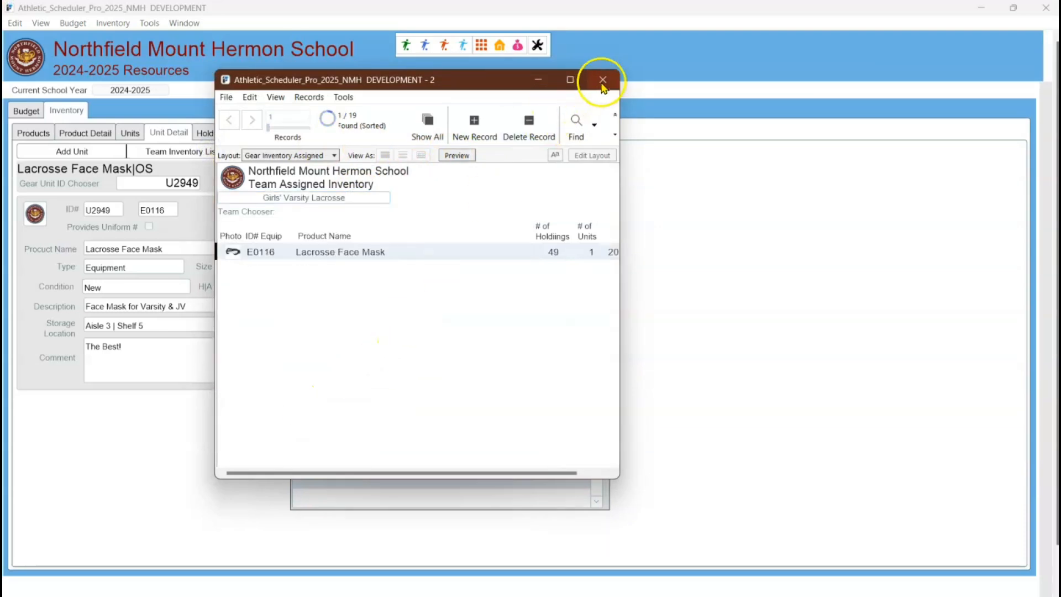
left_click(602, 81)
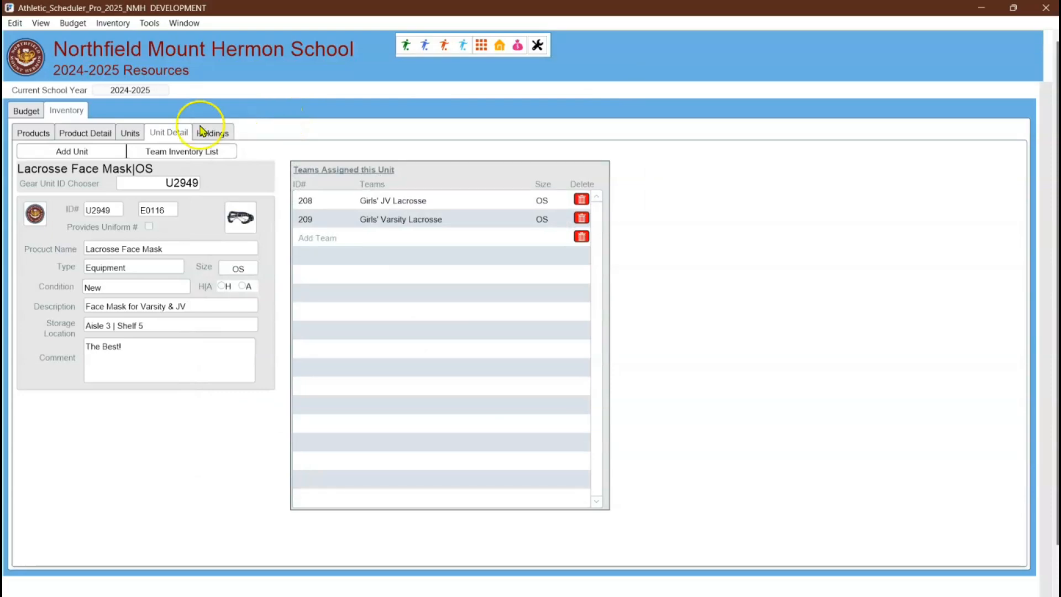
Step: Add a new Lacrosse Face Mask product unit with its prefilled details and save it
left_click(73, 155)
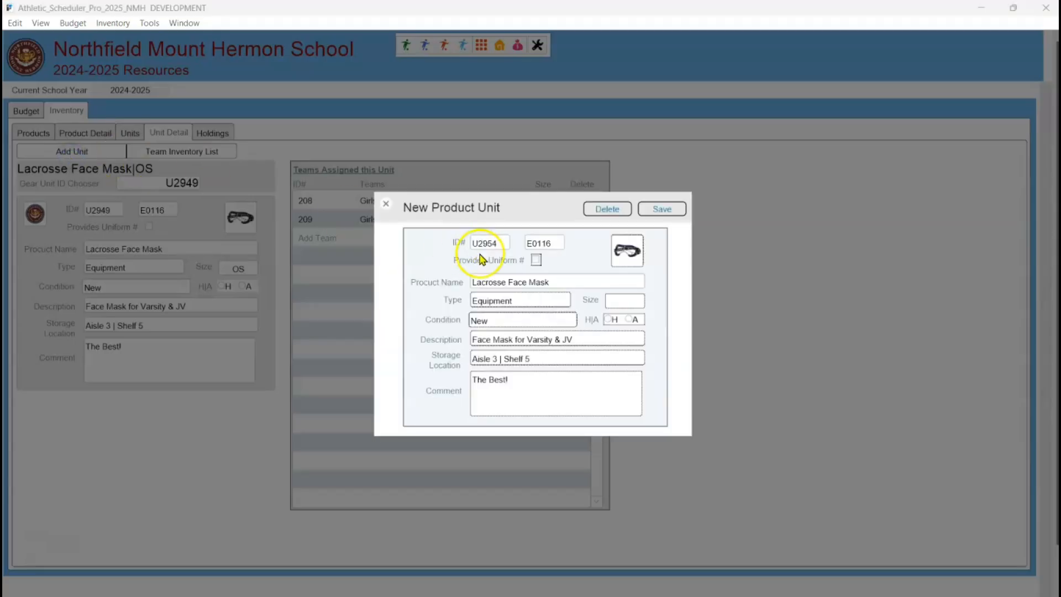
left_click(661, 209)
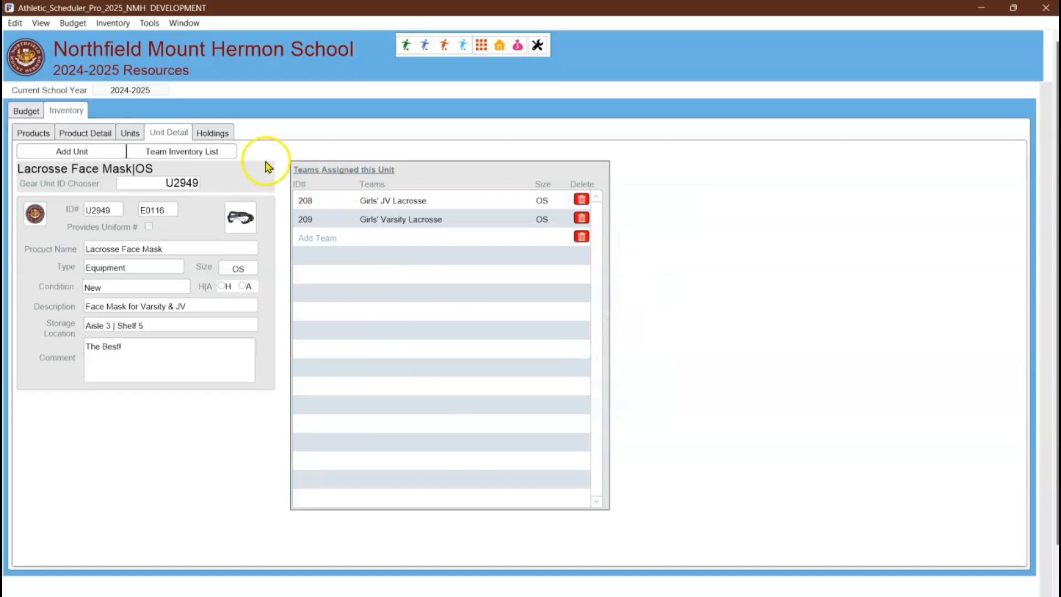
Step: Return to the Lacrosse Helmet's unit list and set the assignment team to Boys' Varsity Lacrosse
left_click(129, 134)
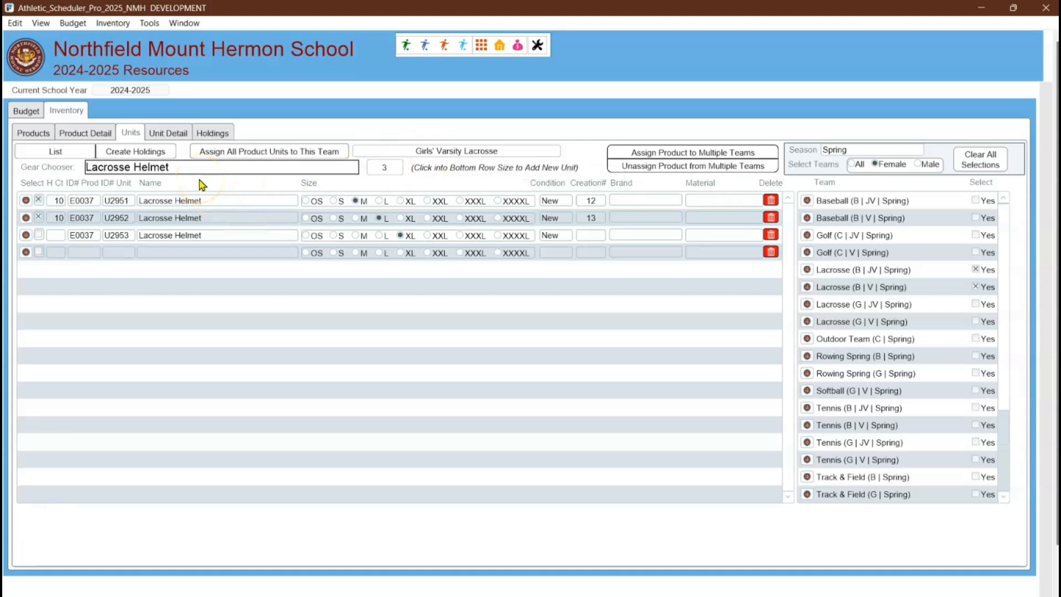
left_click(458, 151)
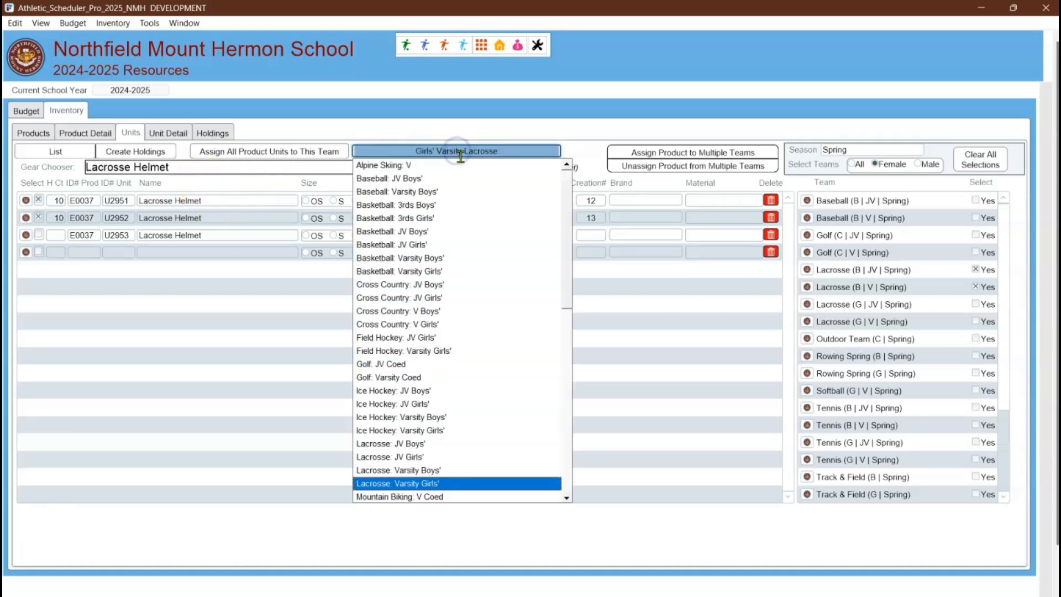
left_click(426, 469)
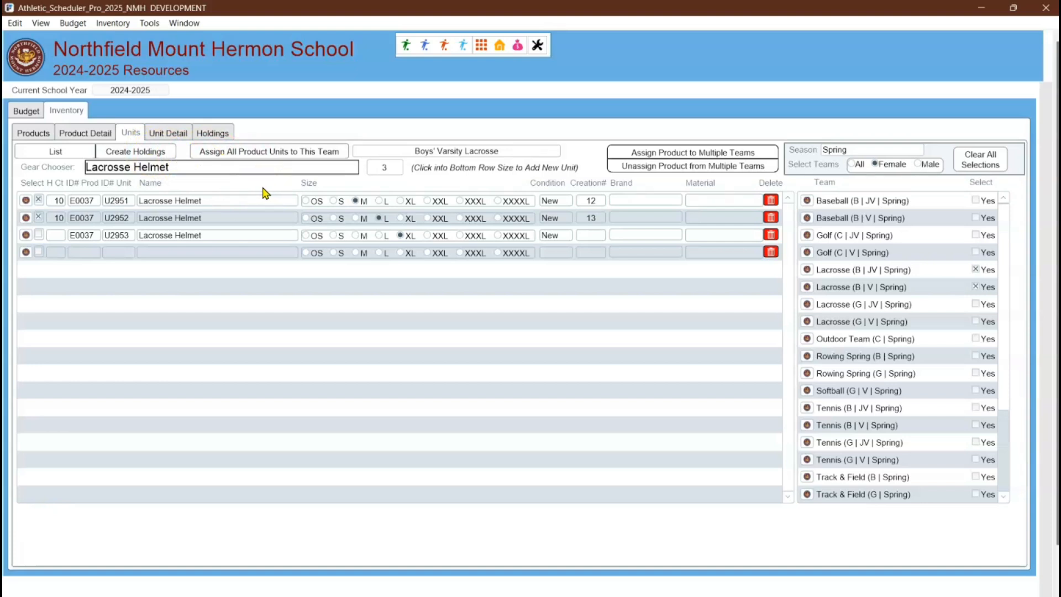
Step: Show the Lacrosse Helmet holdings and examine the product and team choosers
left_click(221, 134)
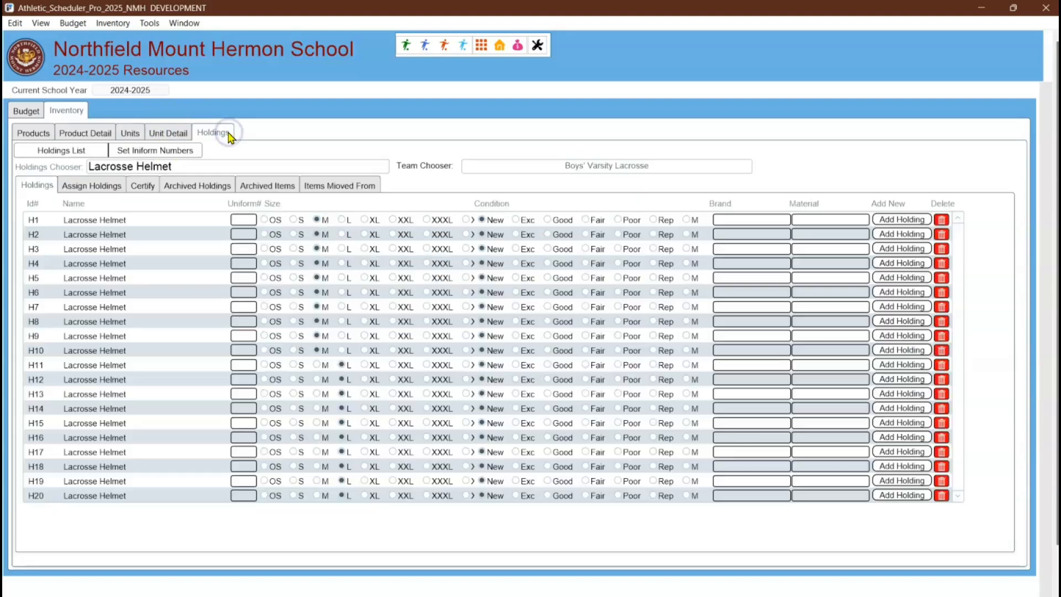
left_click(241, 157)
left_click(229, 163)
left_click(204, 167)
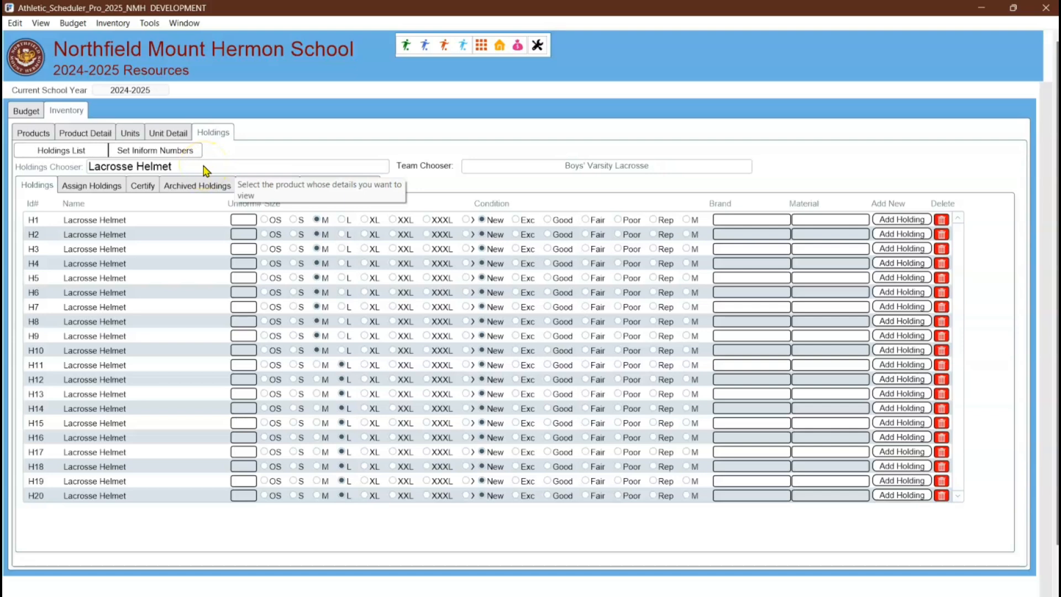
left_click(545, 165)
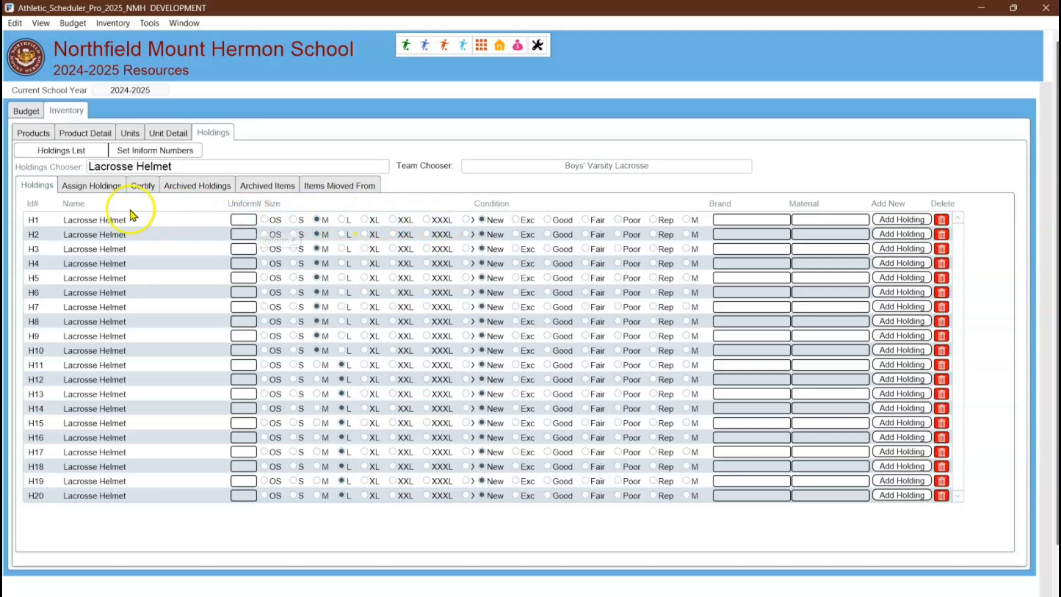
Step: Assign Lacrosse Helmet holding H1 to a student on the Boys' Varsity Lacrosse team, and view the helmets' certification list
left_click(105, 188)
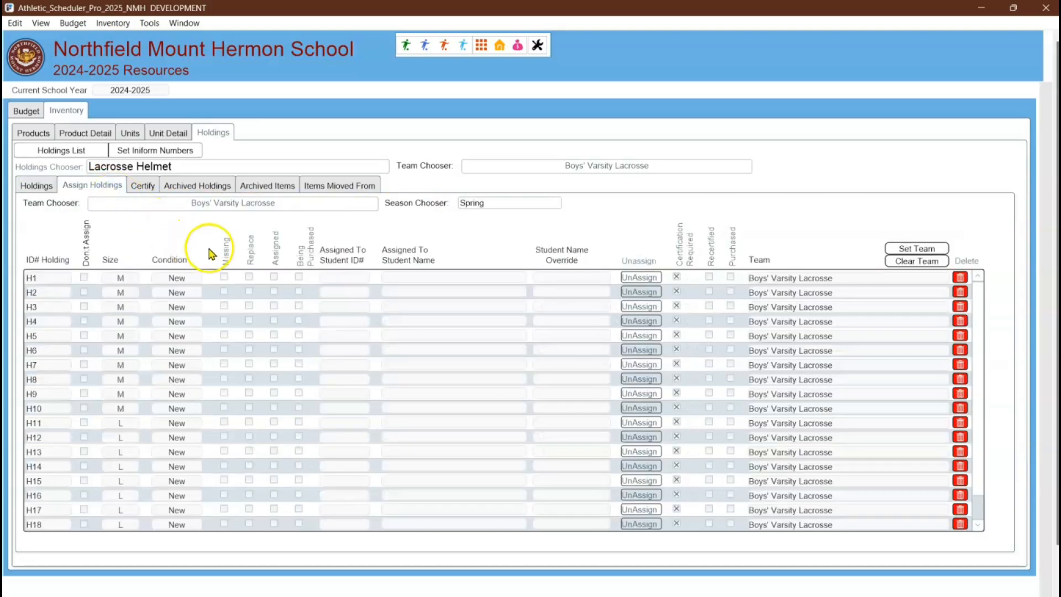
left_click(343, 283)
left_click(354, 308)
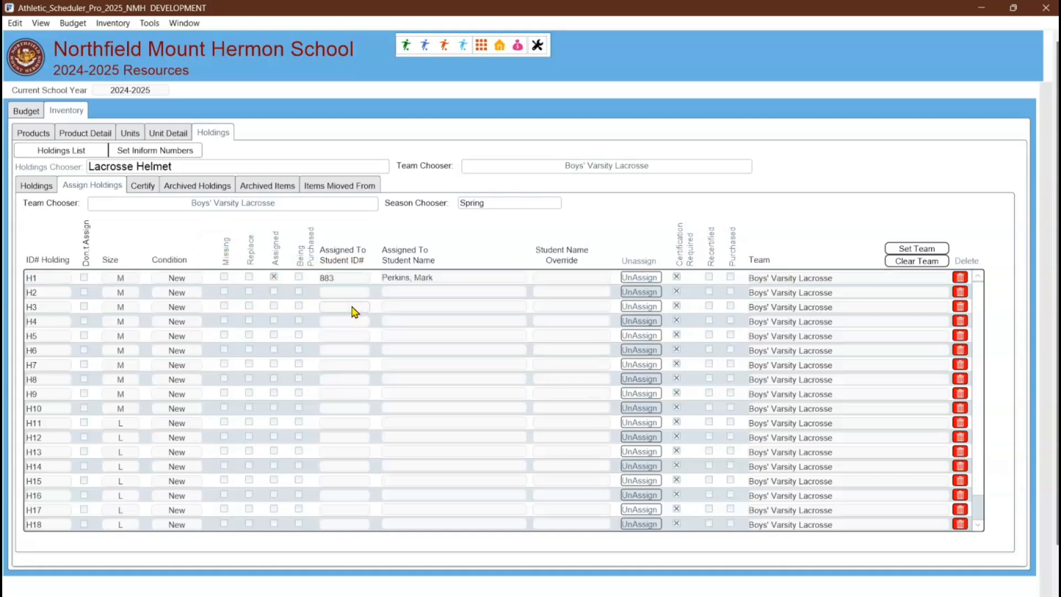
left_click(143, 187)
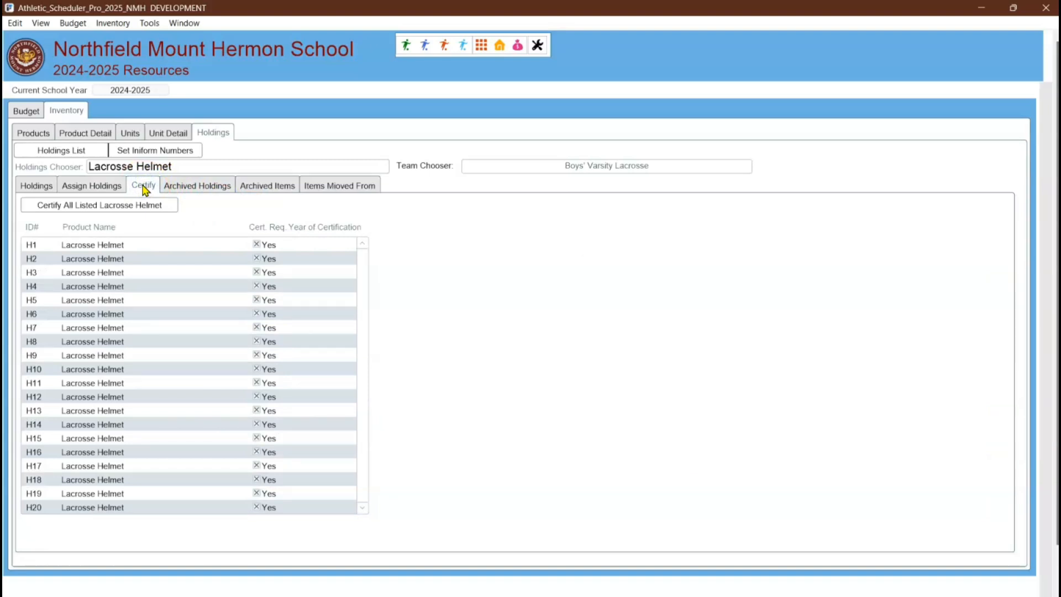
Step: Open the inventory invoices and start a new invoice charged to the Supplies-Distributed account
left_click(40, 133)
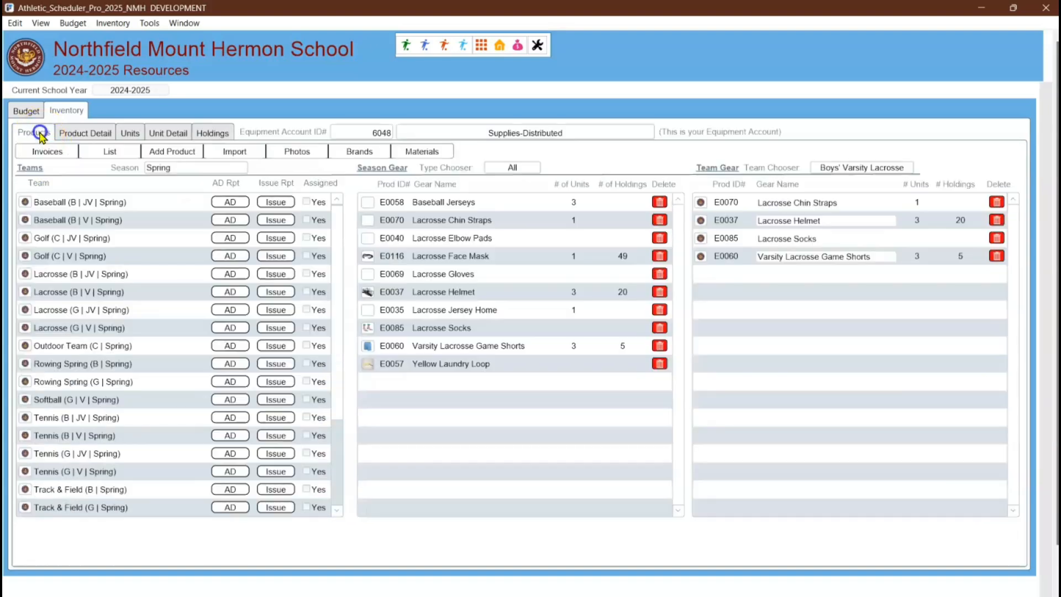
left_click(43, 152)
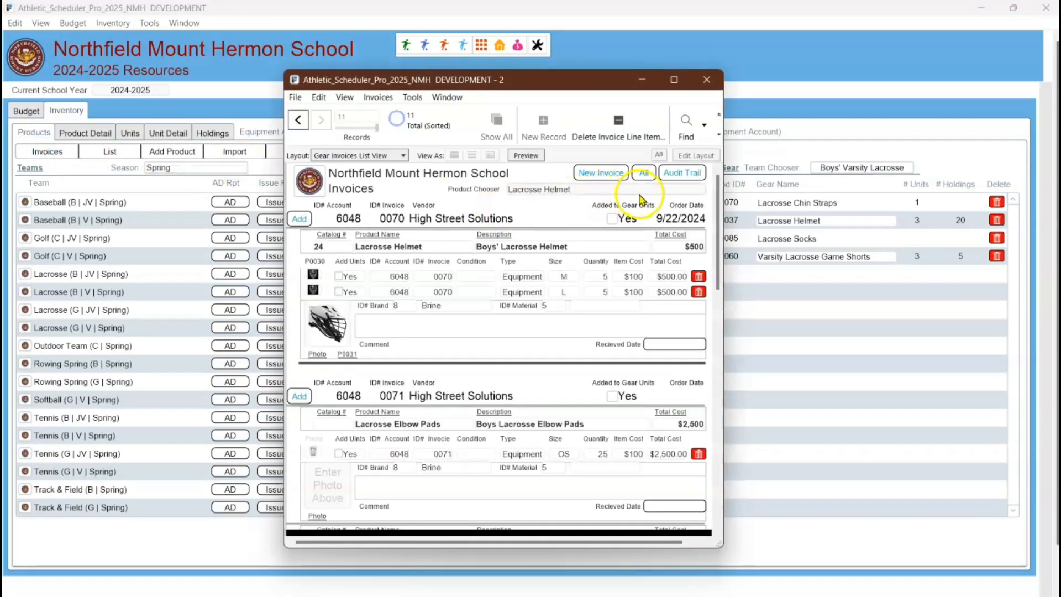
left_click(602, 174)
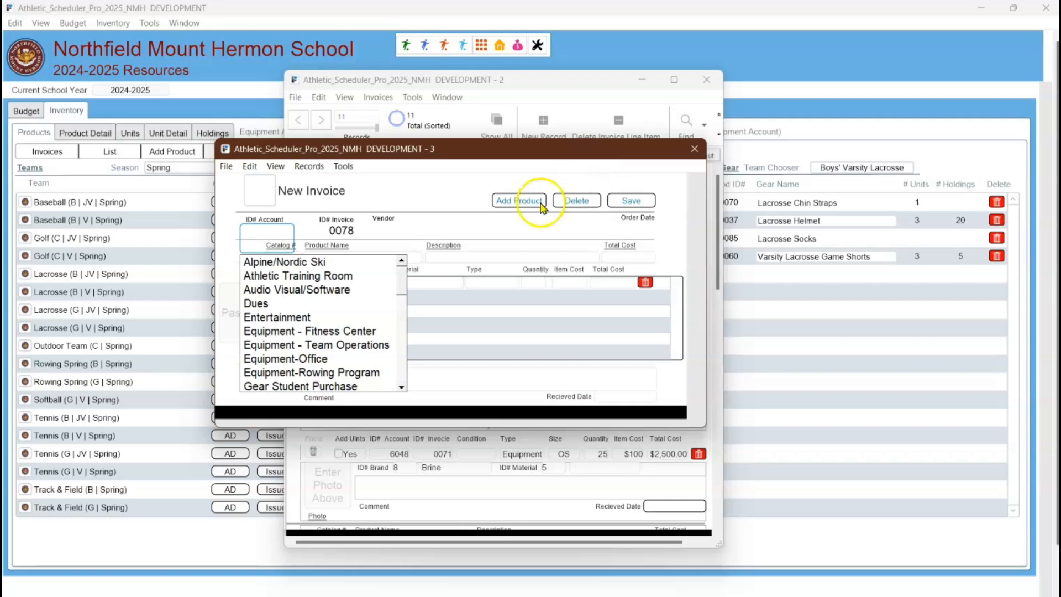
left_click(402, 351)
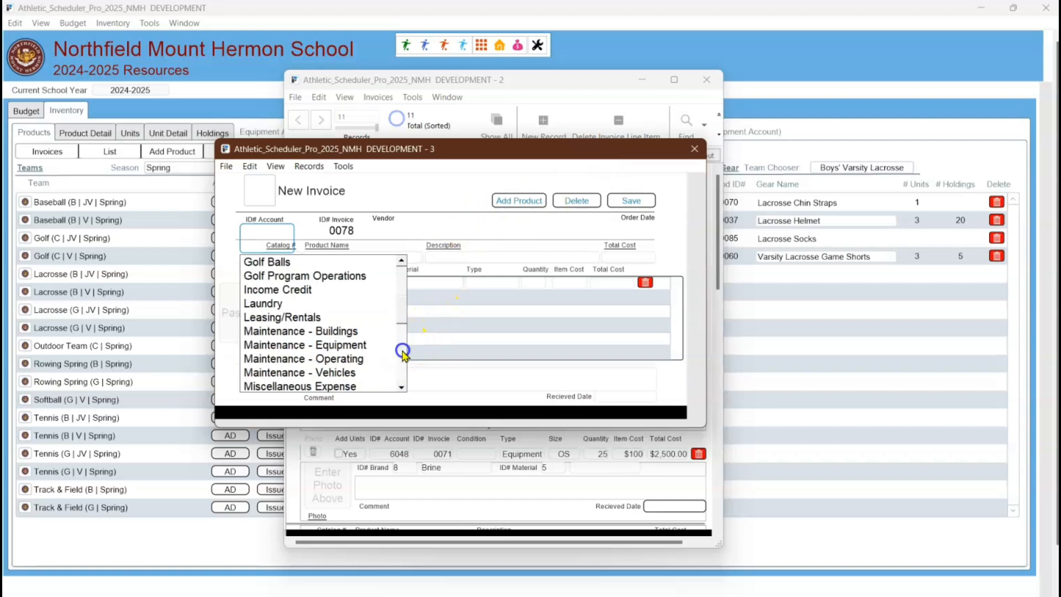
left_click(403, 352)
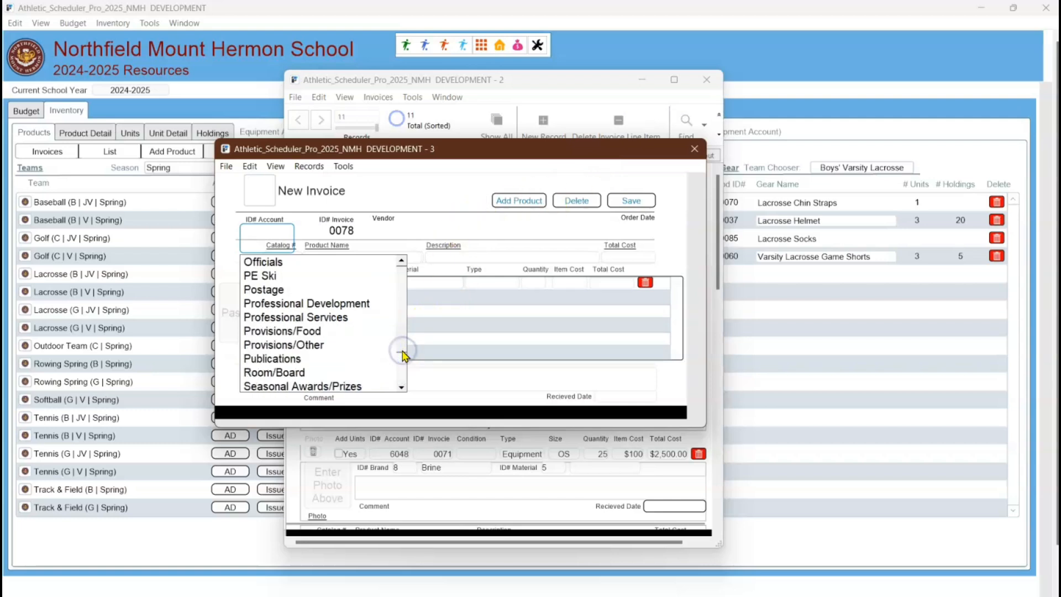
left_click(403, 365)
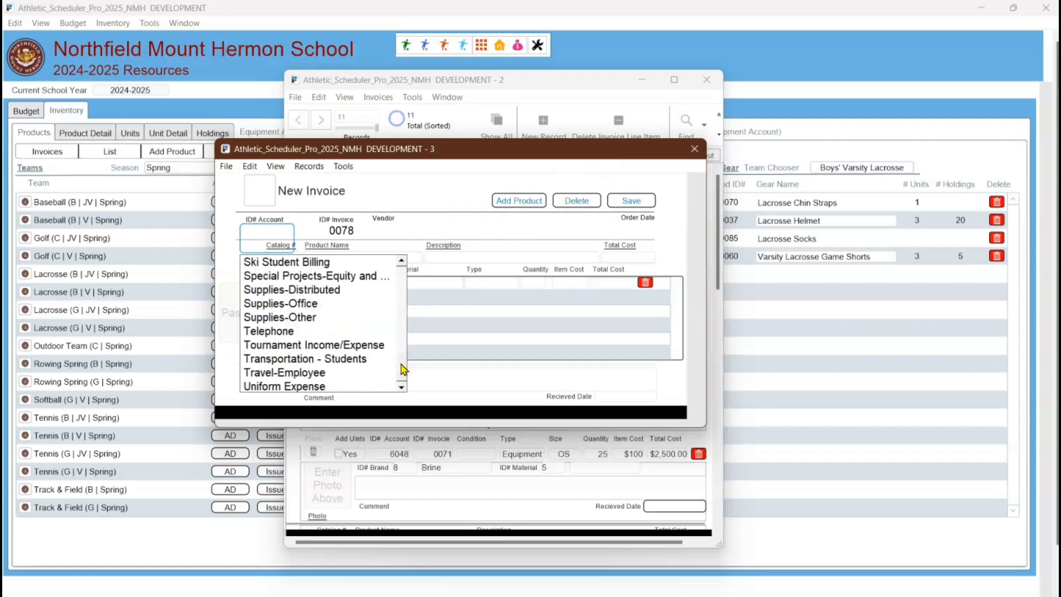
left_click(335, 288)
Step: Set the new invoice's vendor to High Street Solutions, leave the order date blank, and save the invoice
left_click(509, 237)
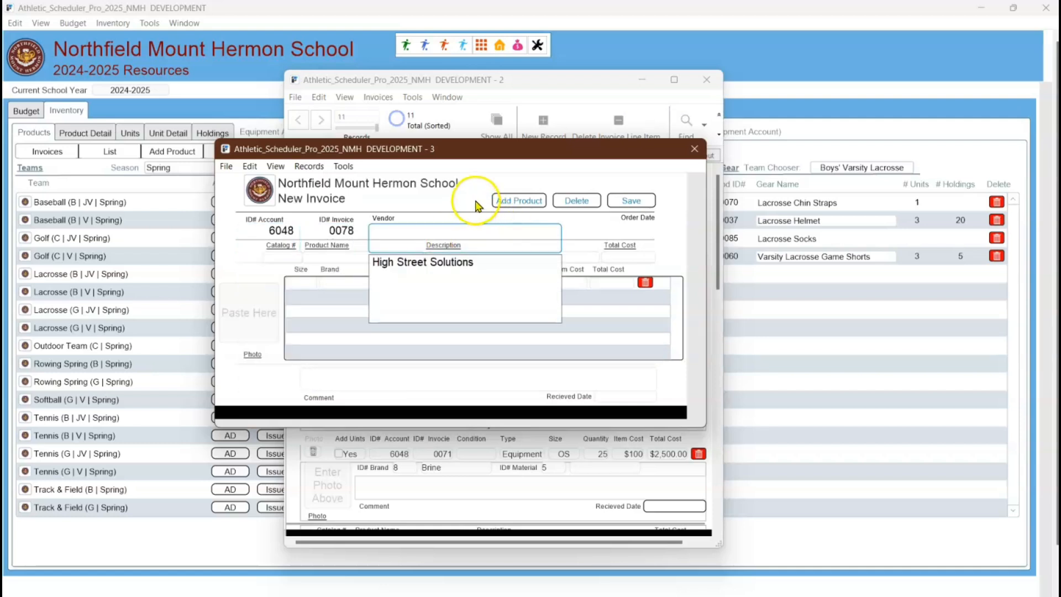
left_click(459, 264)
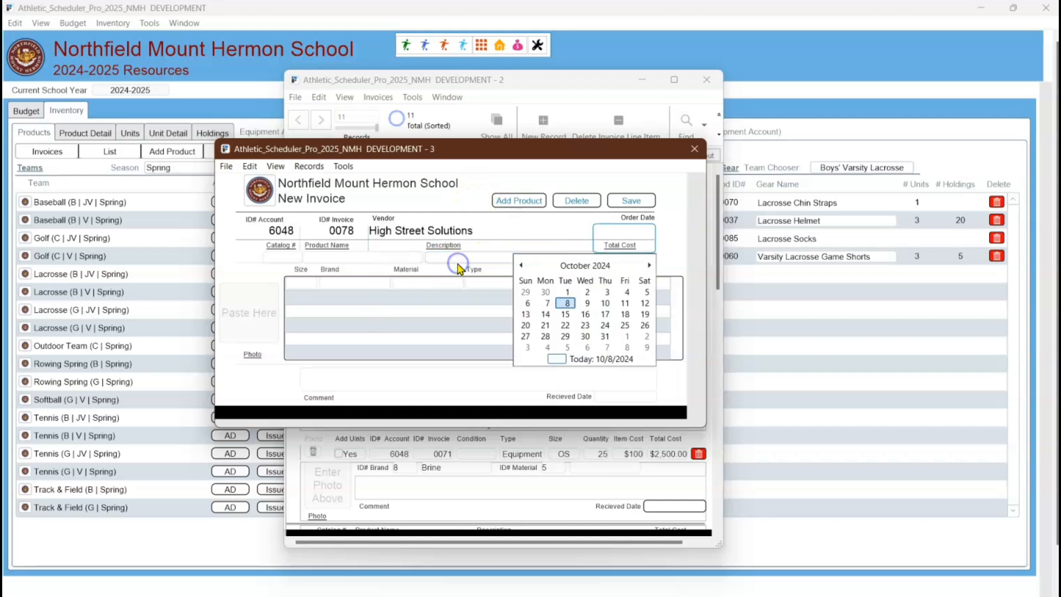
left_click(672, 236)
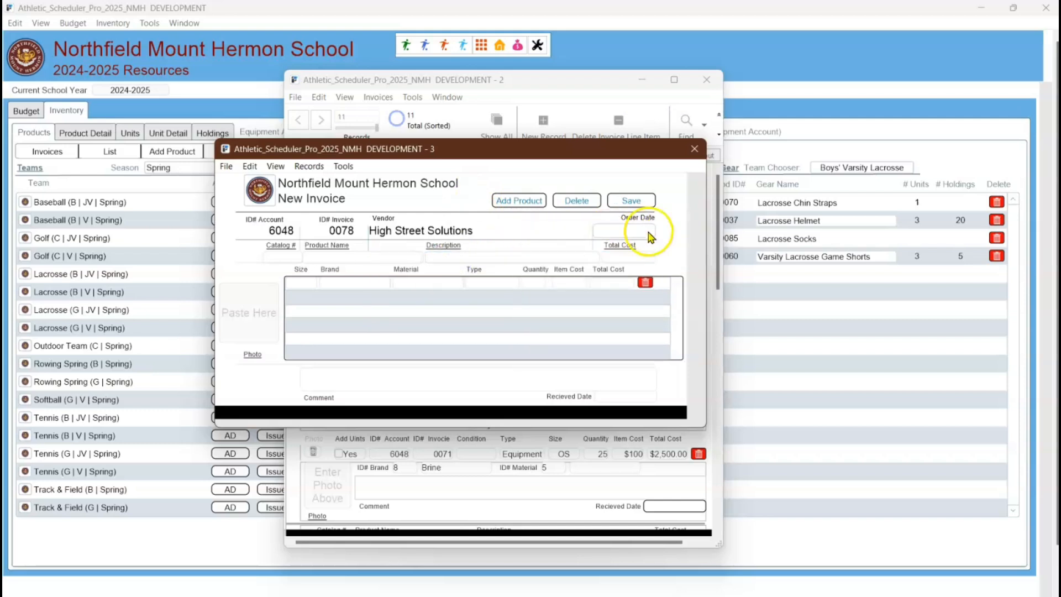
left_click(624, 206)
left_click(628, 207)
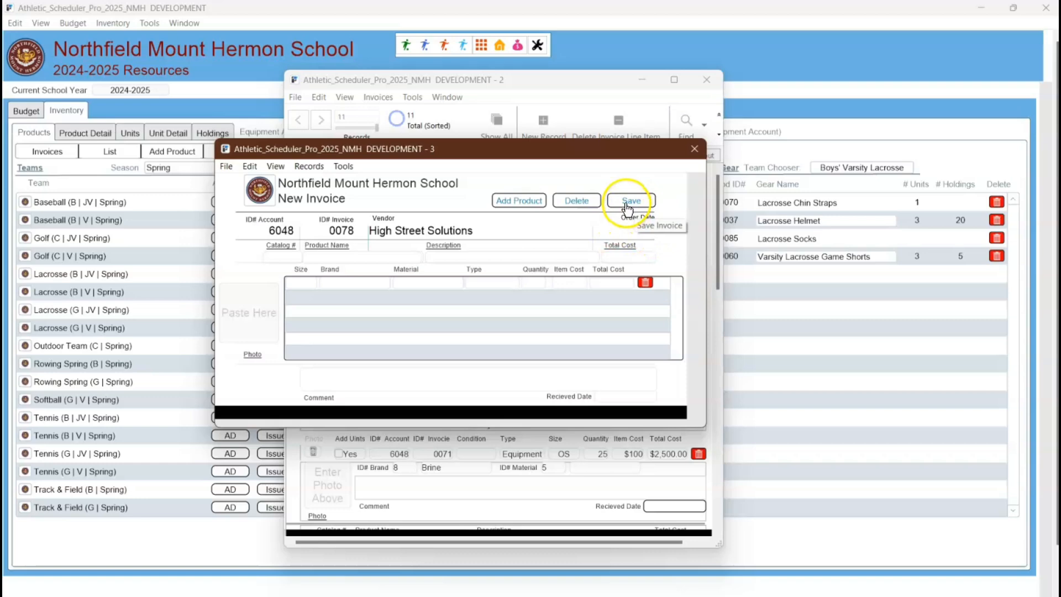
Step: List all invoices and mark the size M and L line items of the Lacrosse Helmet invoice for adding to units
left_click(644, 178)
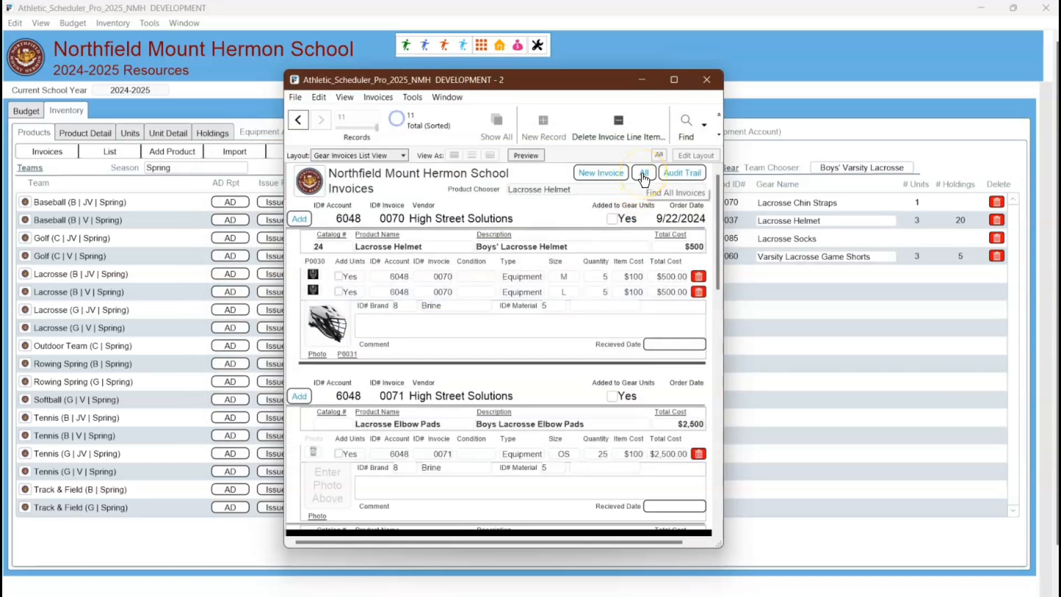
left_click(508, 262)
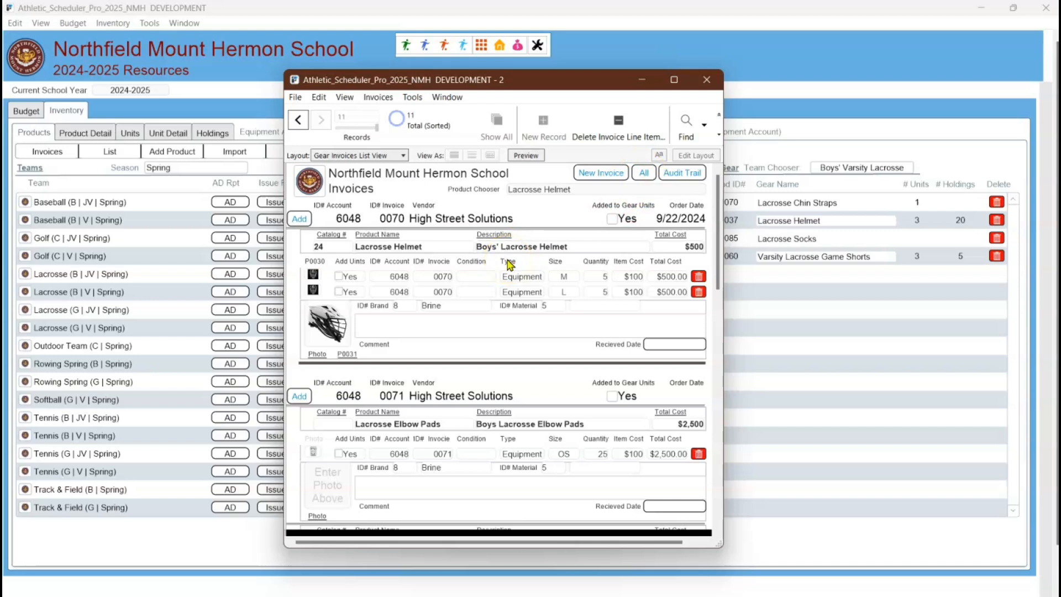
left_click(338, 276)
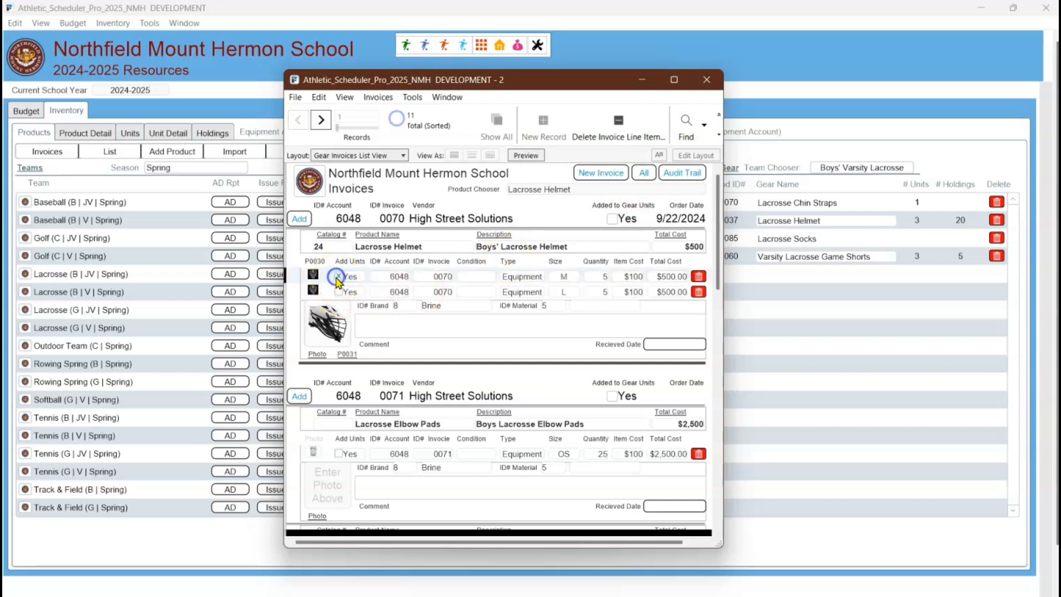
left_click(339, 290)
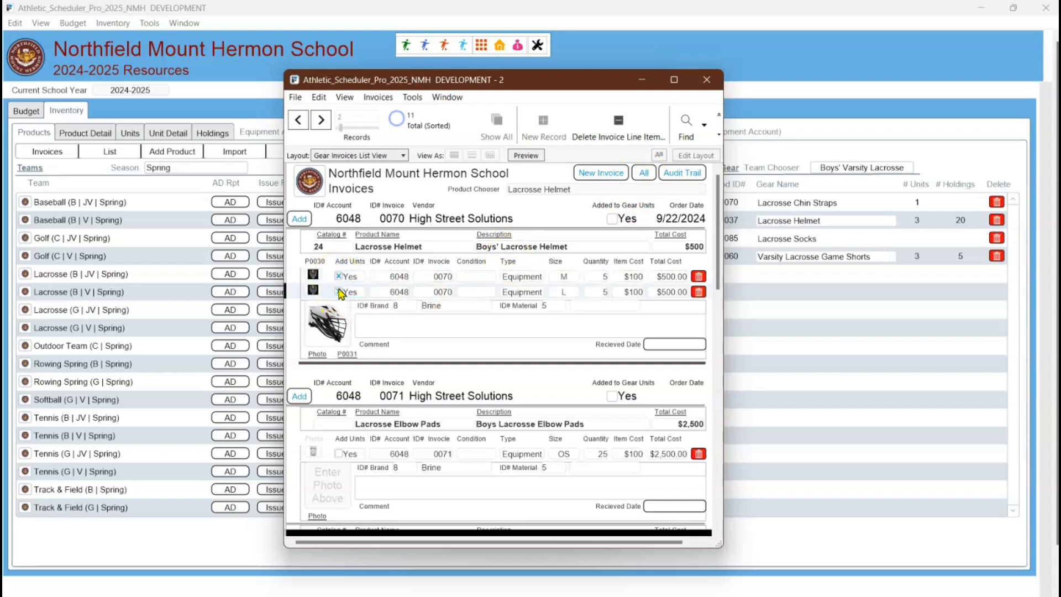
Step: Add the marked Lacrosse Helmet invoice items to the gear units and save the resulting M and L Brine units
left_click(300, 220)
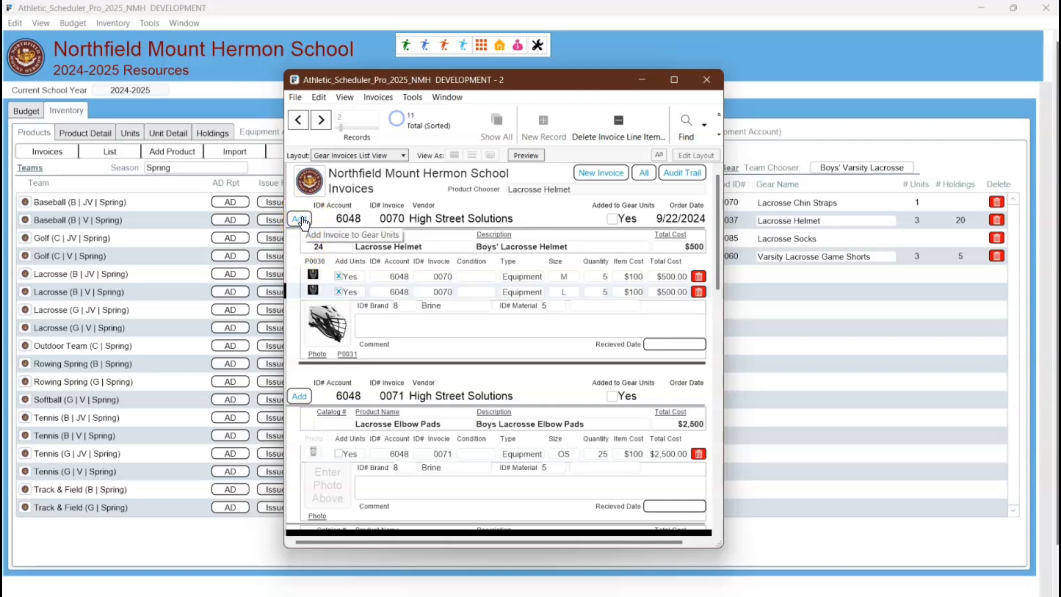
left_click(300, 220)
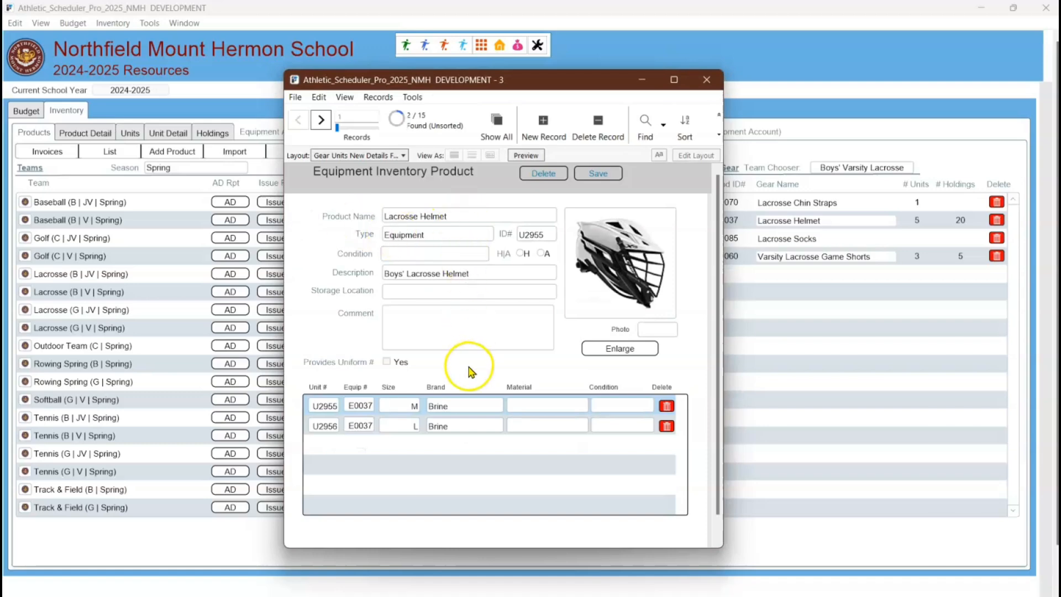
left_click(589, 172)
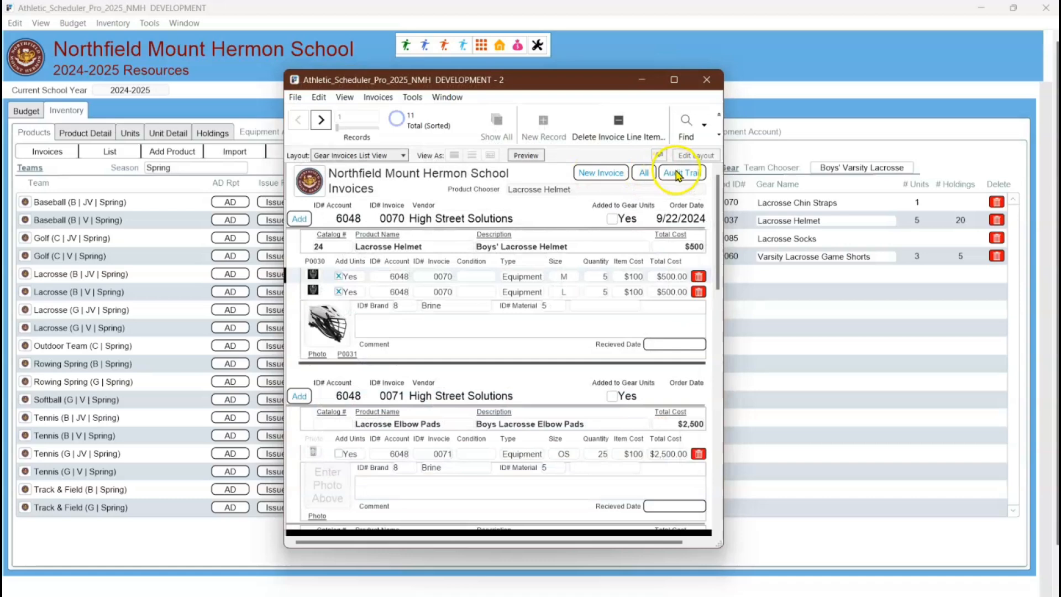
Step: View the Lacrosse Helmet invoice's audit trail, and close the invoices window
left_click(677, 173)
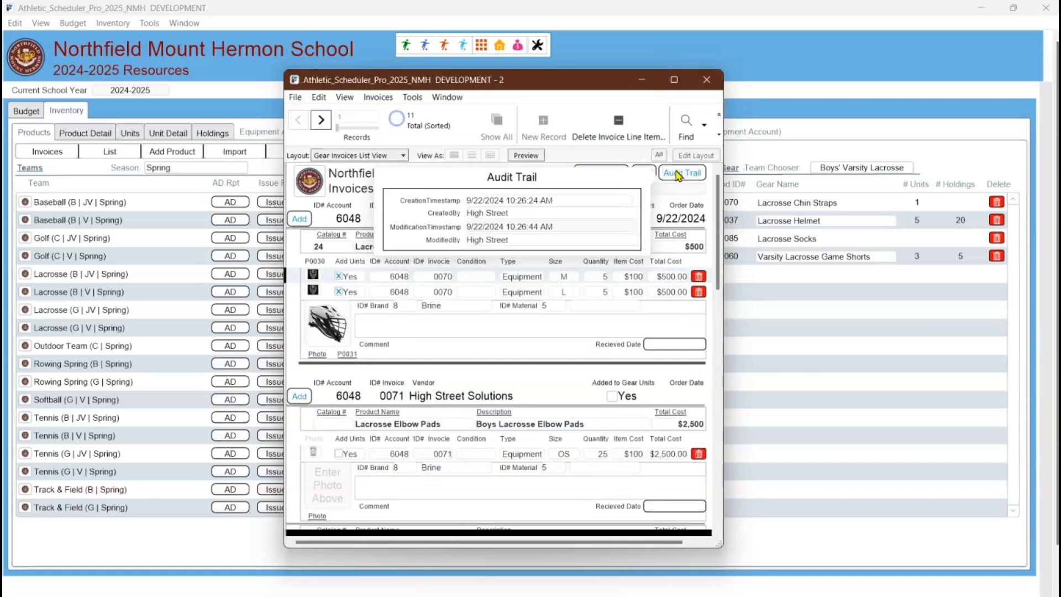
left_click(677, 174)
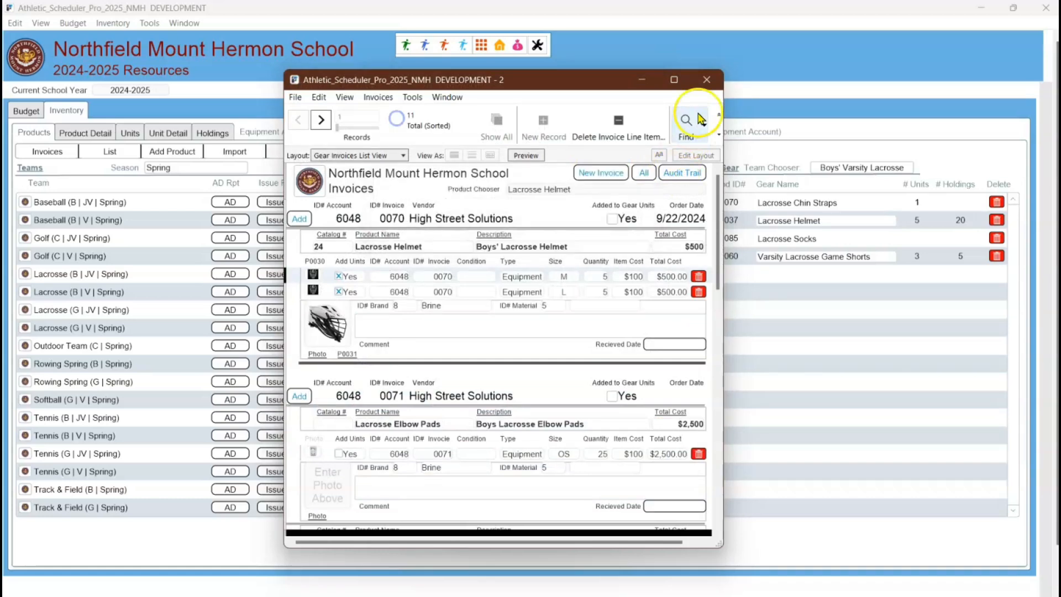
left_click(706, 79)
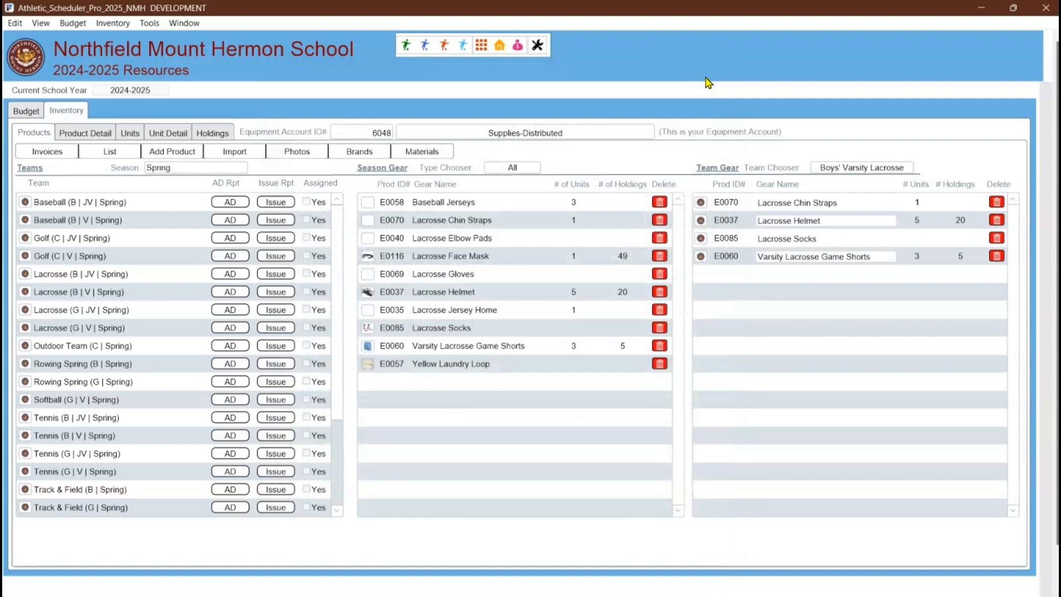